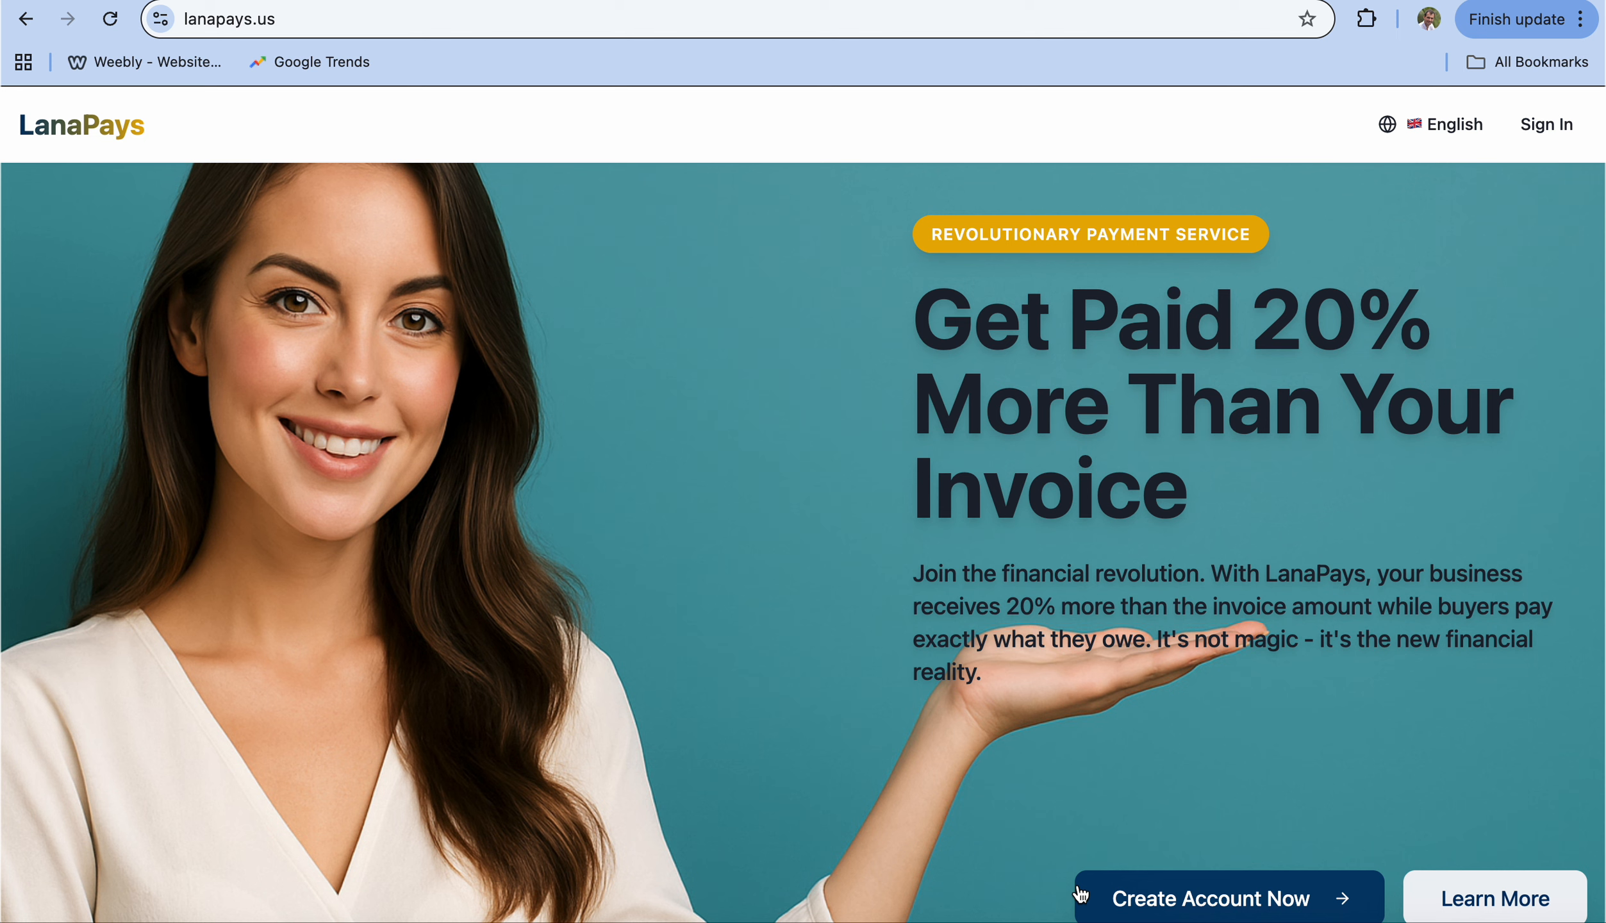
# Step: Log into LanaPays with the LanaCoin private key saved in Chrome, confirmed by Touch ID
pyautogui.click(1538, 126)
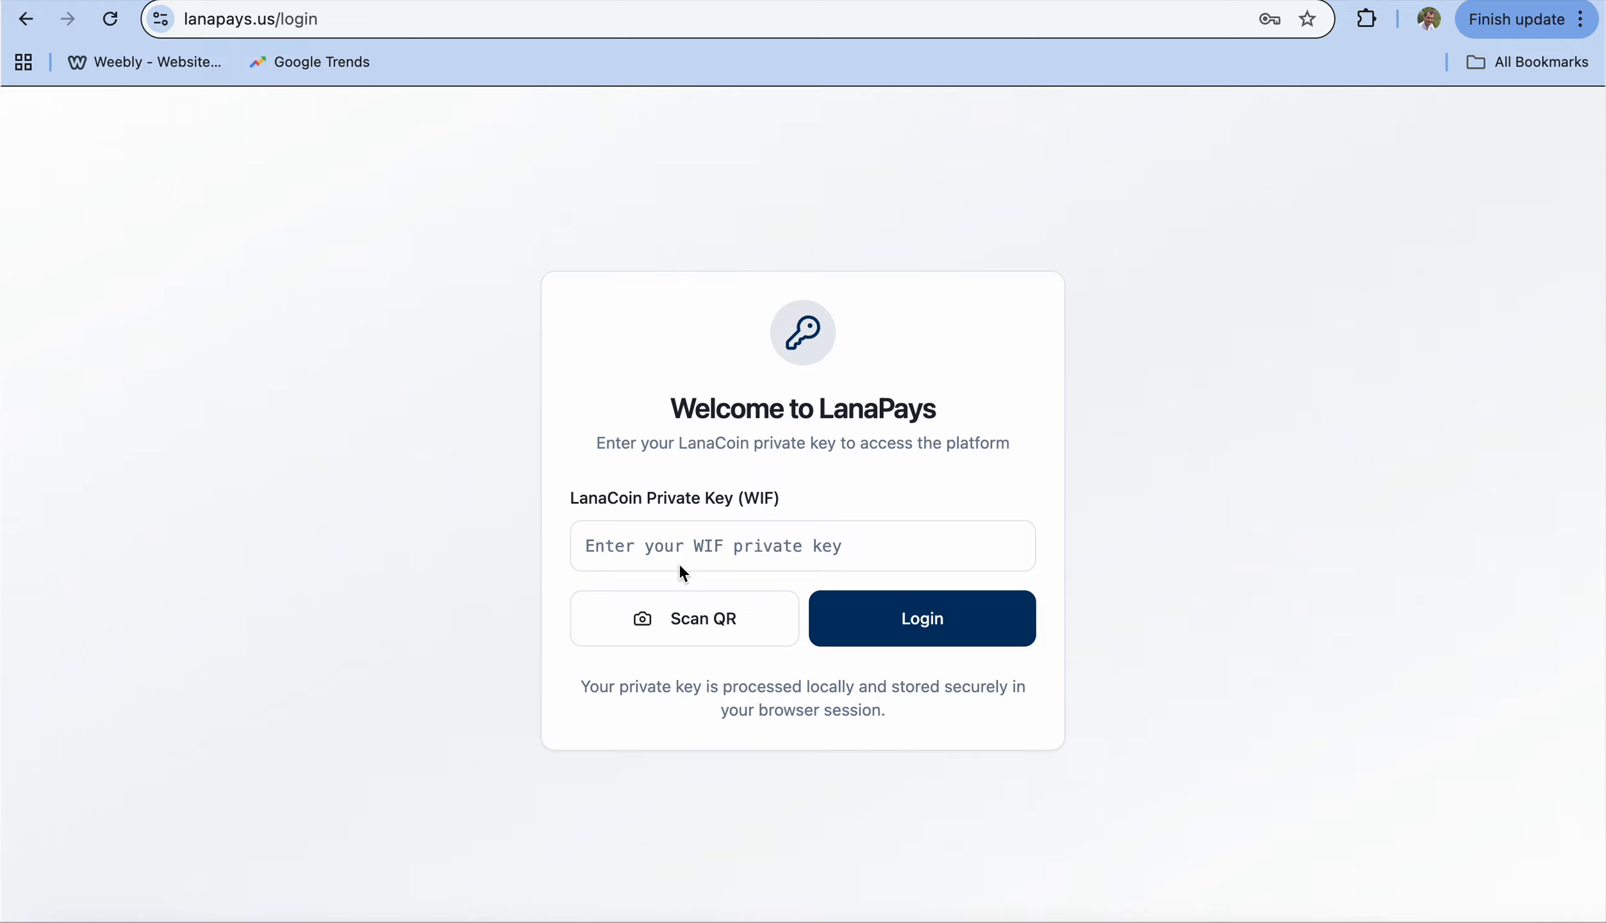
pyautogui.click(670, 556)
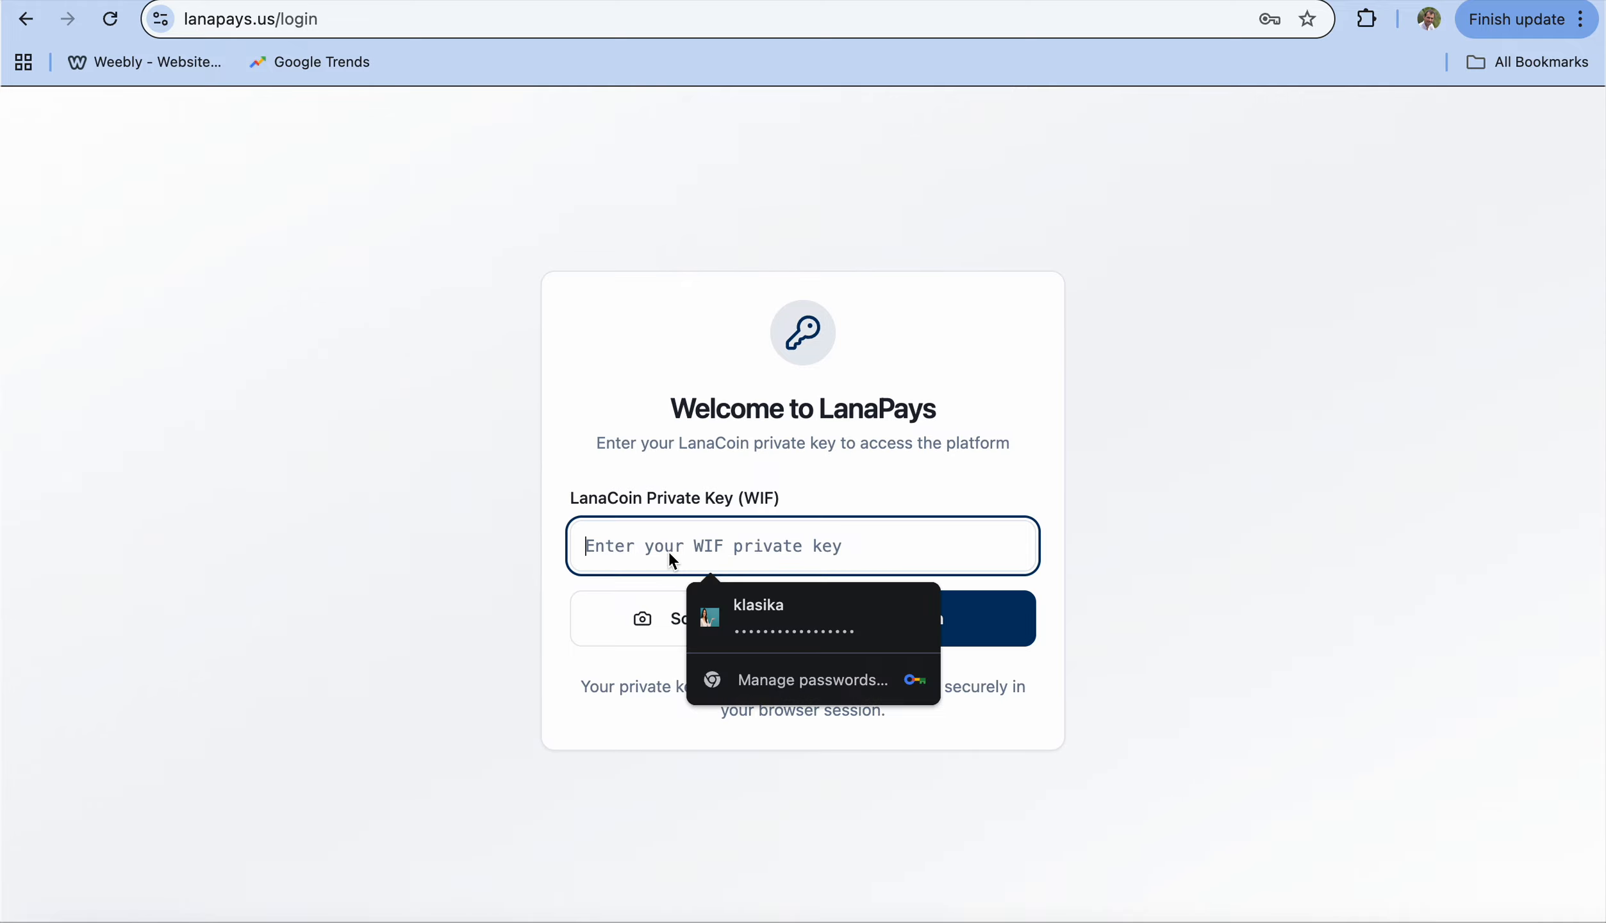
pyautogui.click(724, 622)
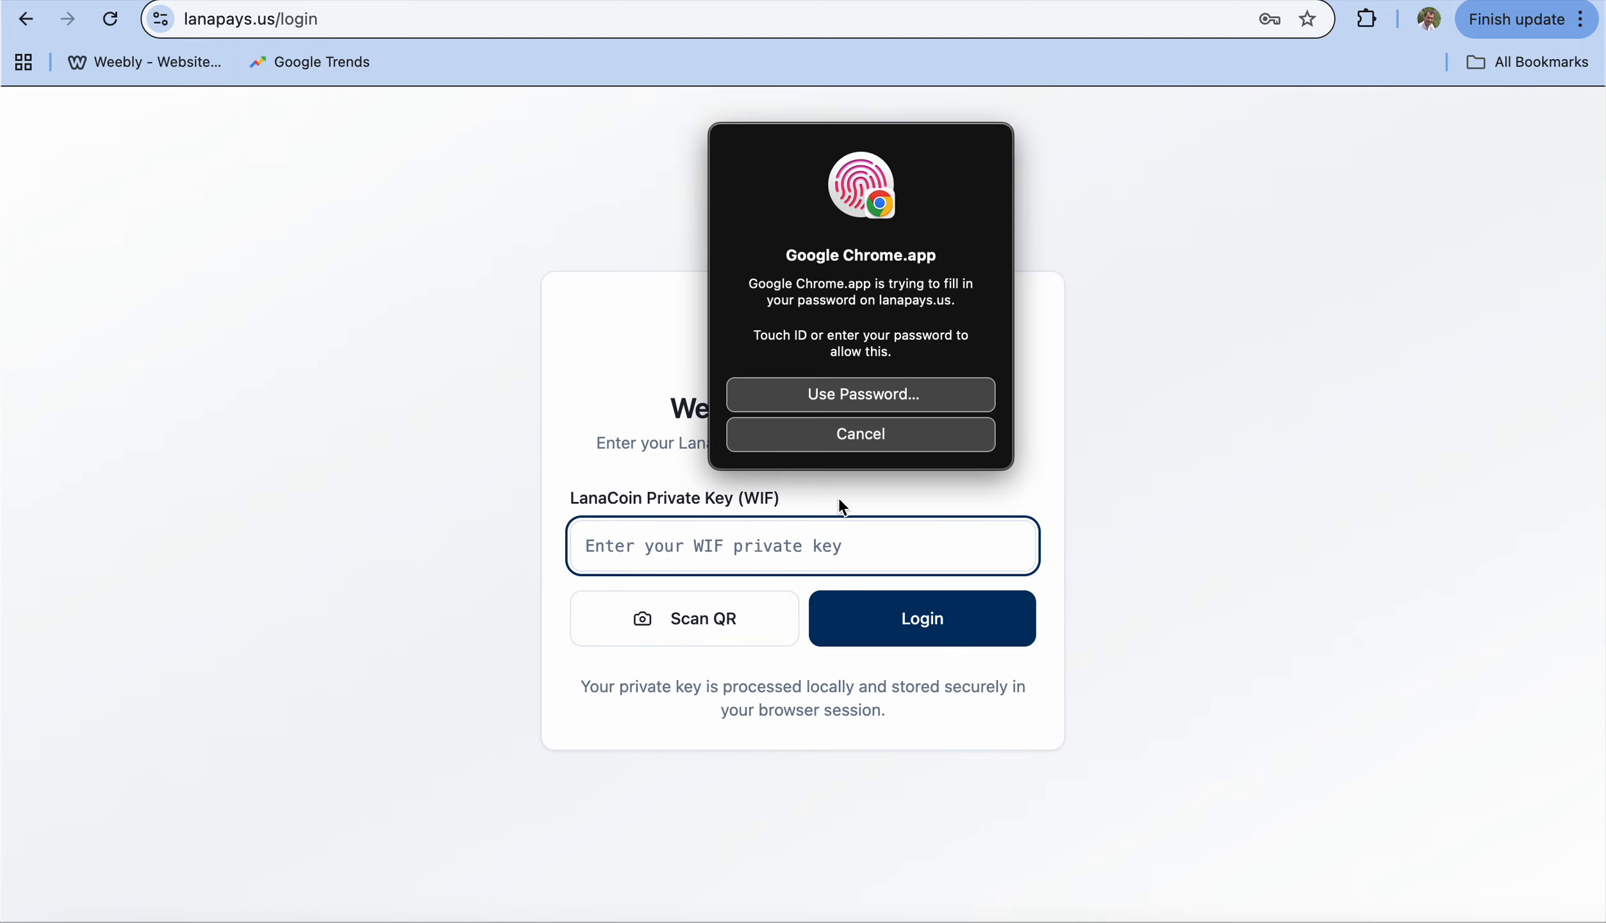
pyautogui.click(911, 630)
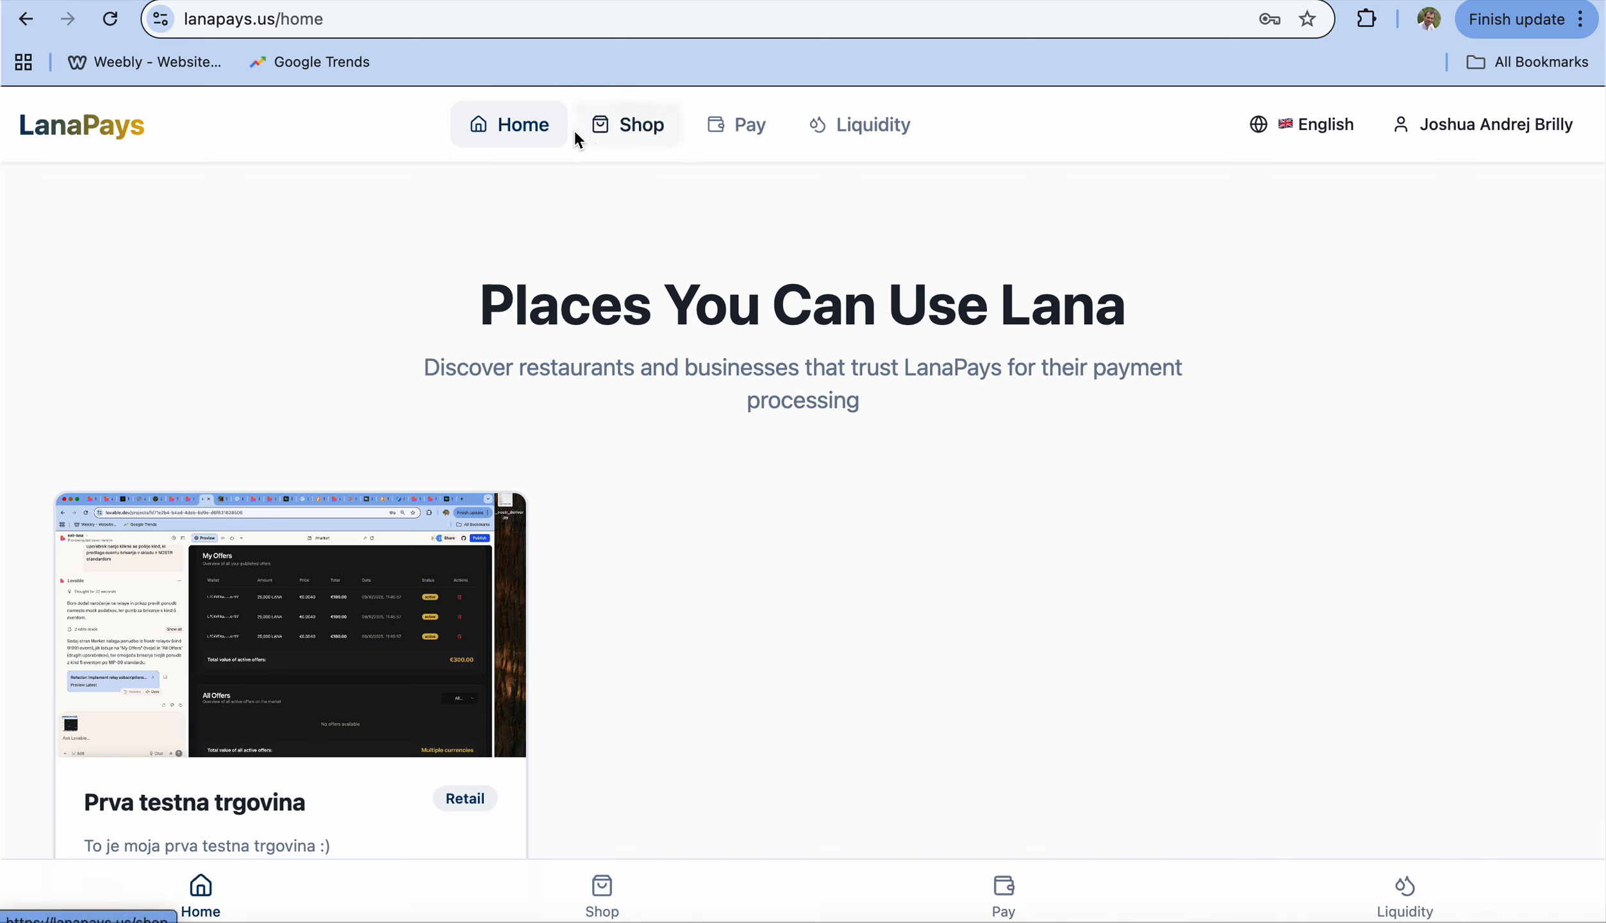
# Step: Go to Shop and open the Business Units profile showing Prva testna trgovina in EUR
pyautogui.click(653, 140)
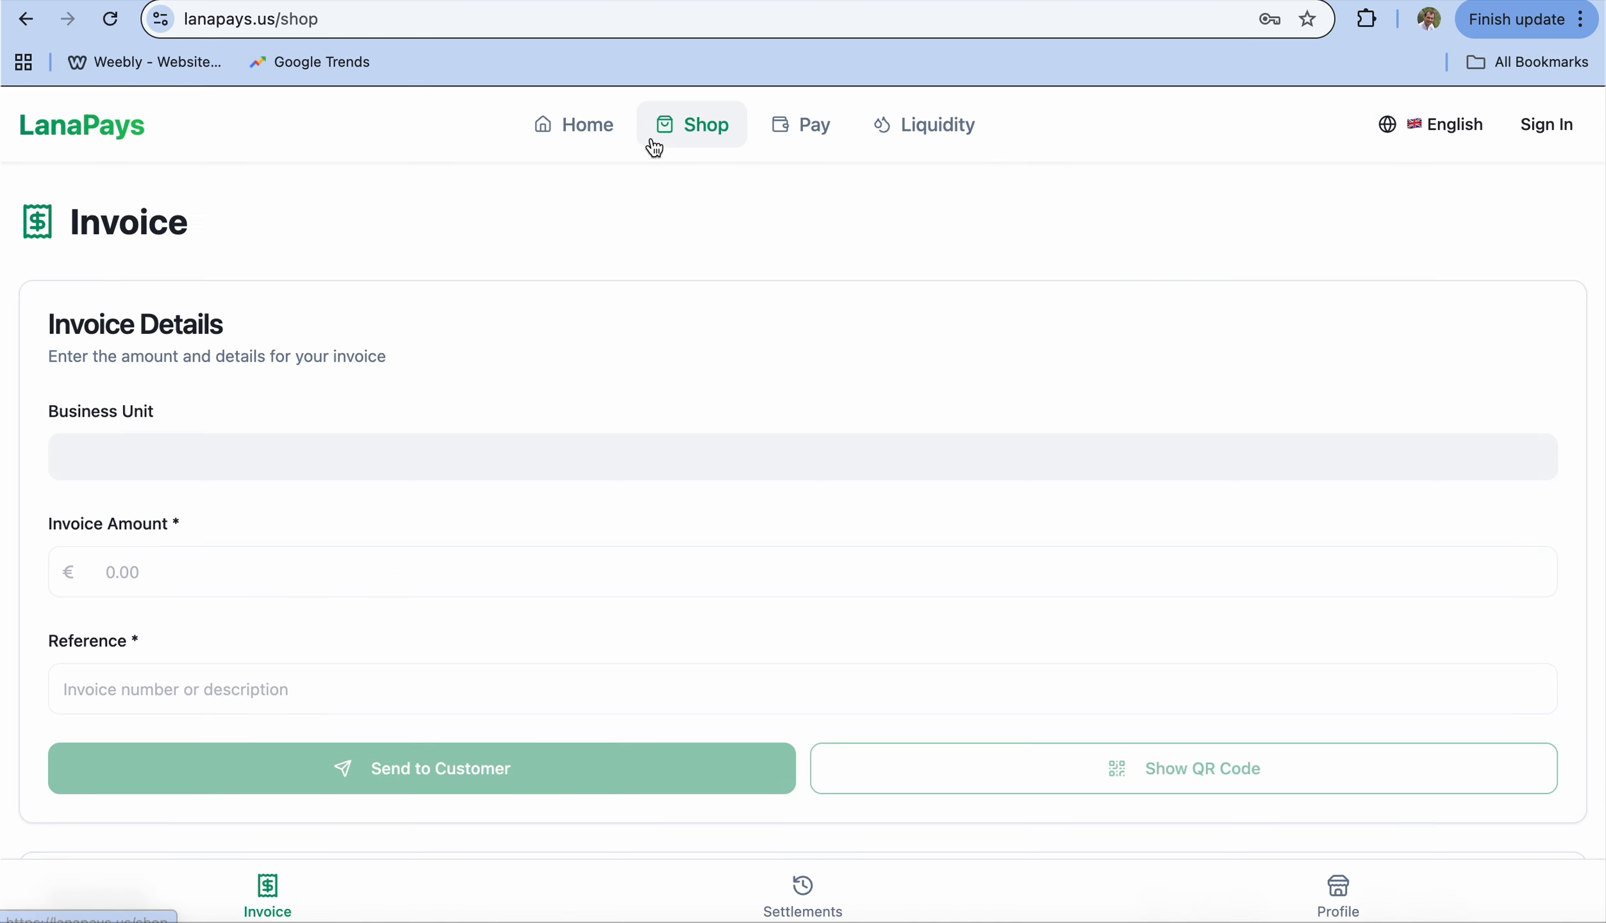
pyautogui.scroll(-5, 626, 317)
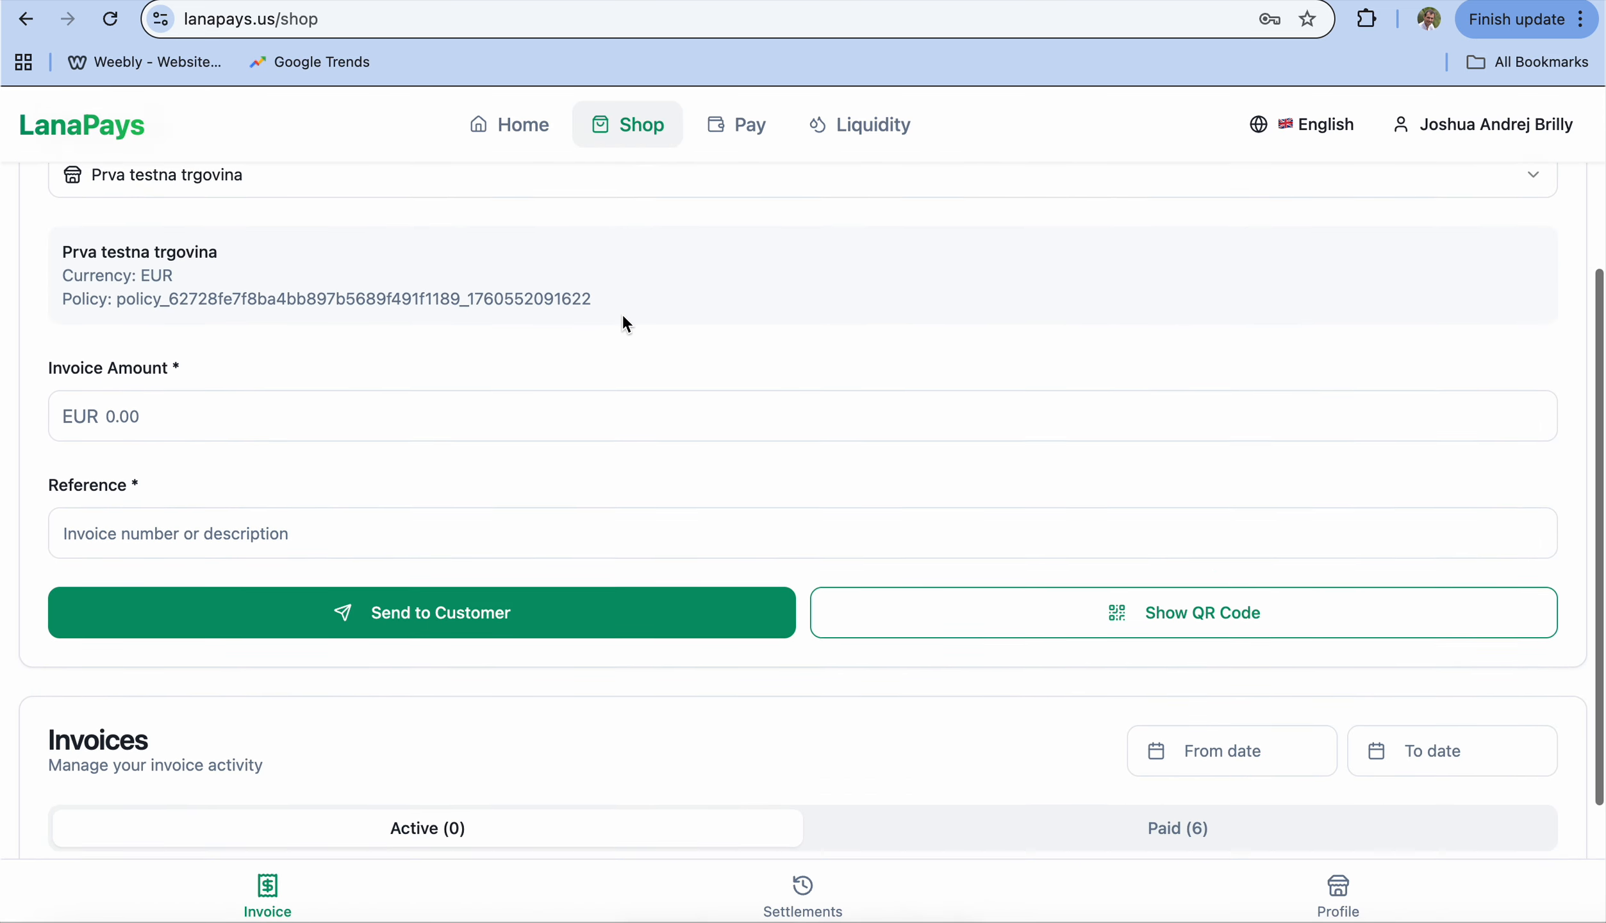
pyautogui.scroll(-2, 774, 364)
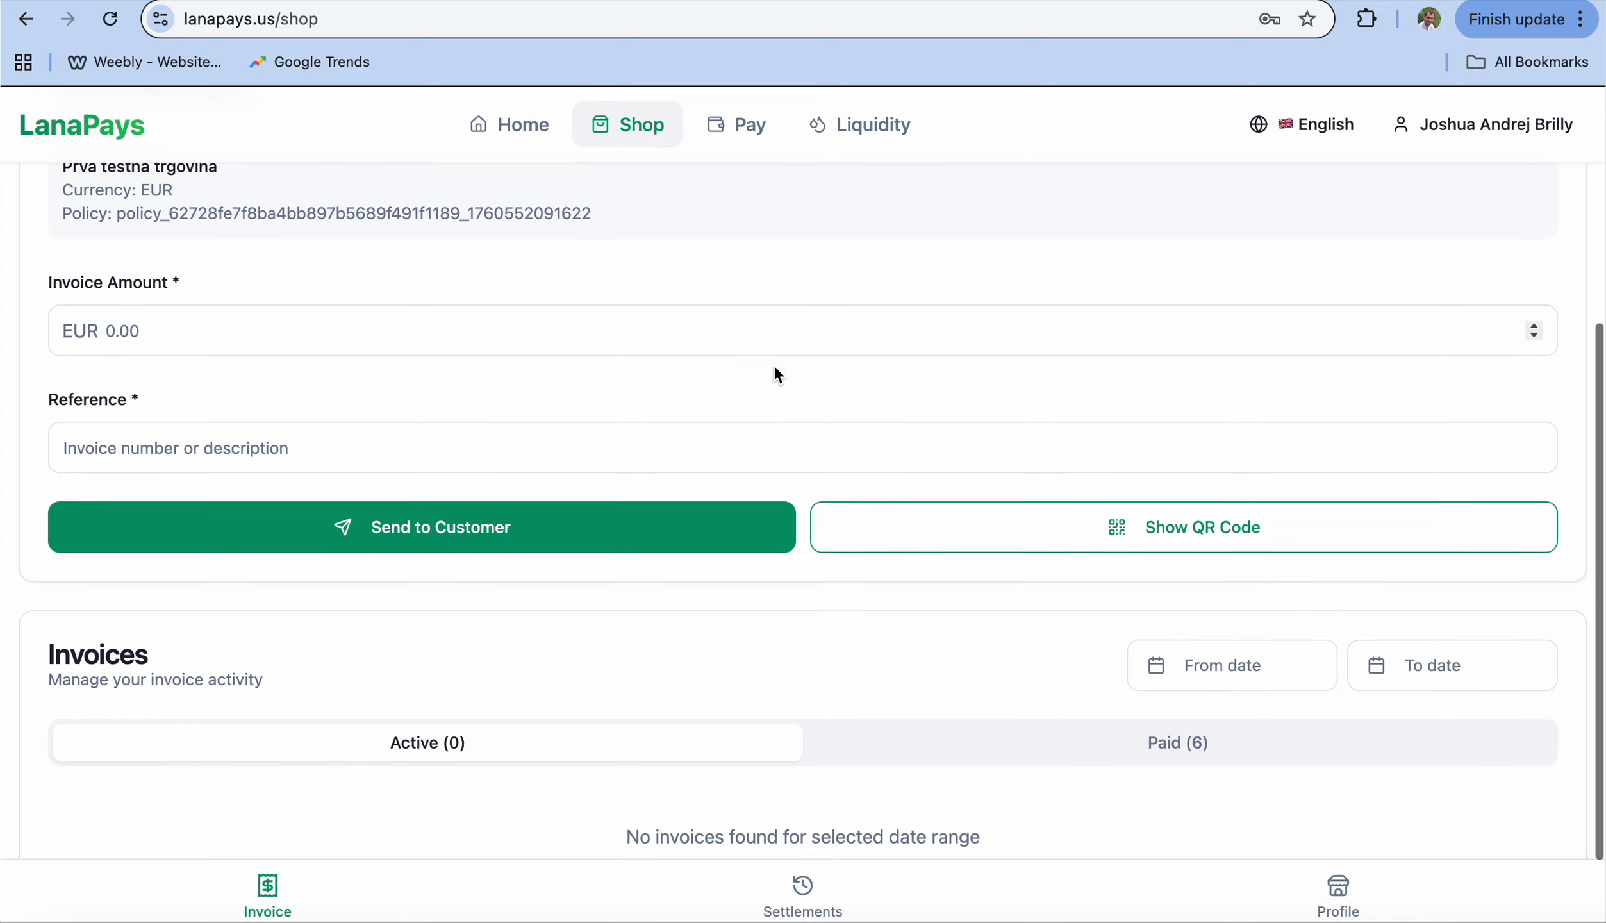
pyautogui.click(1321, 895)
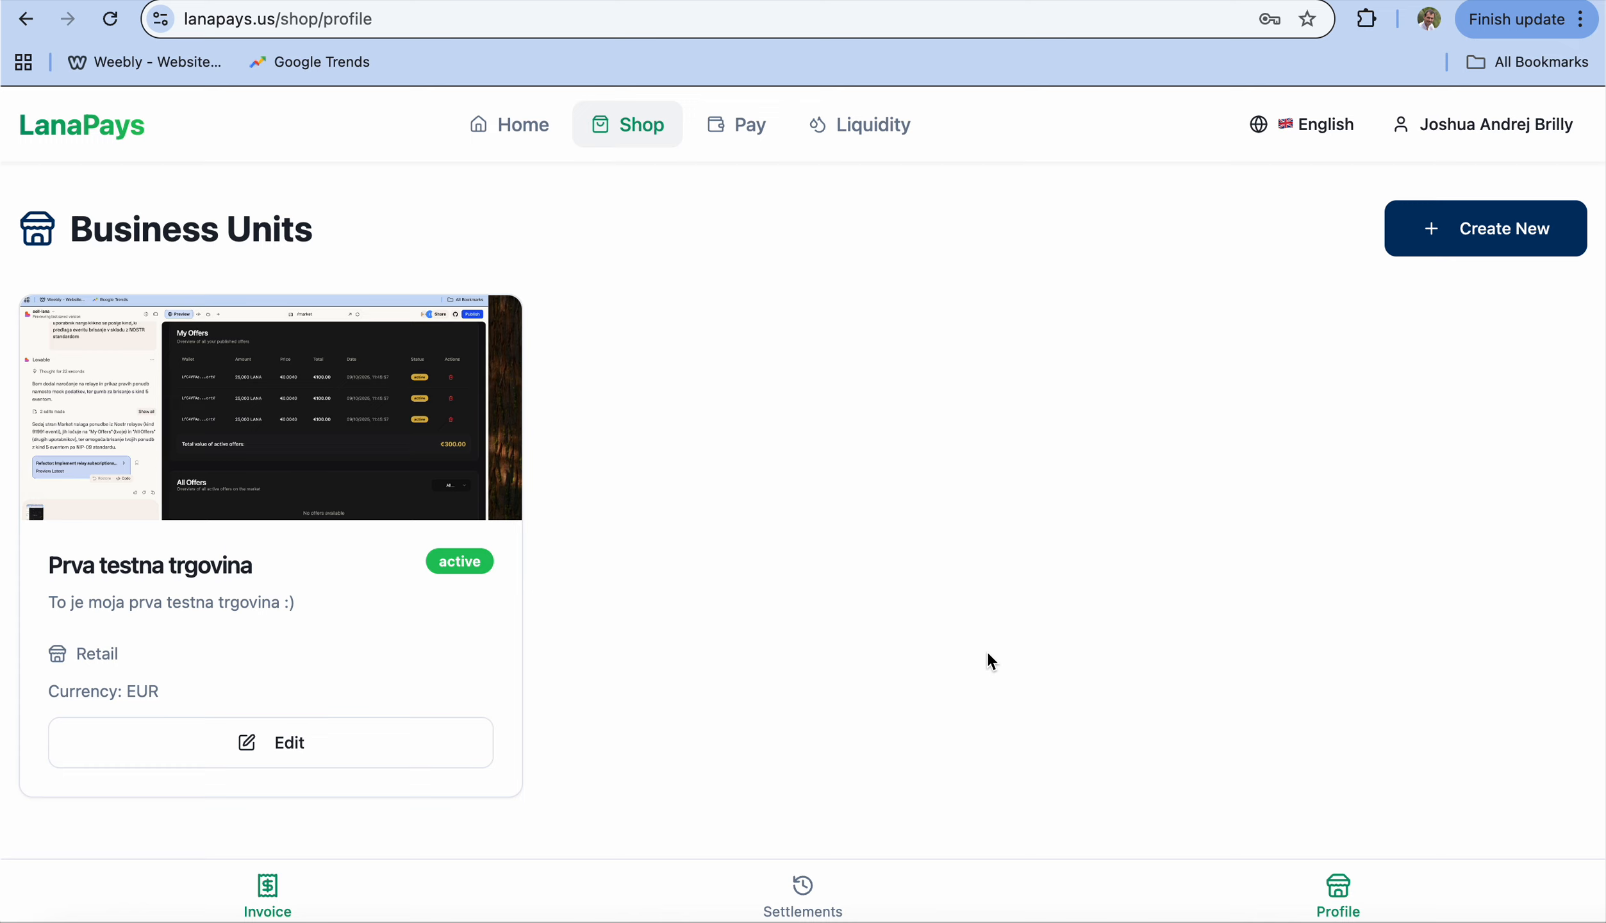
# Step: Create a new business unit, check the store categories without choosing one, and start Category Detail
pyautogui.click(1451, 238)
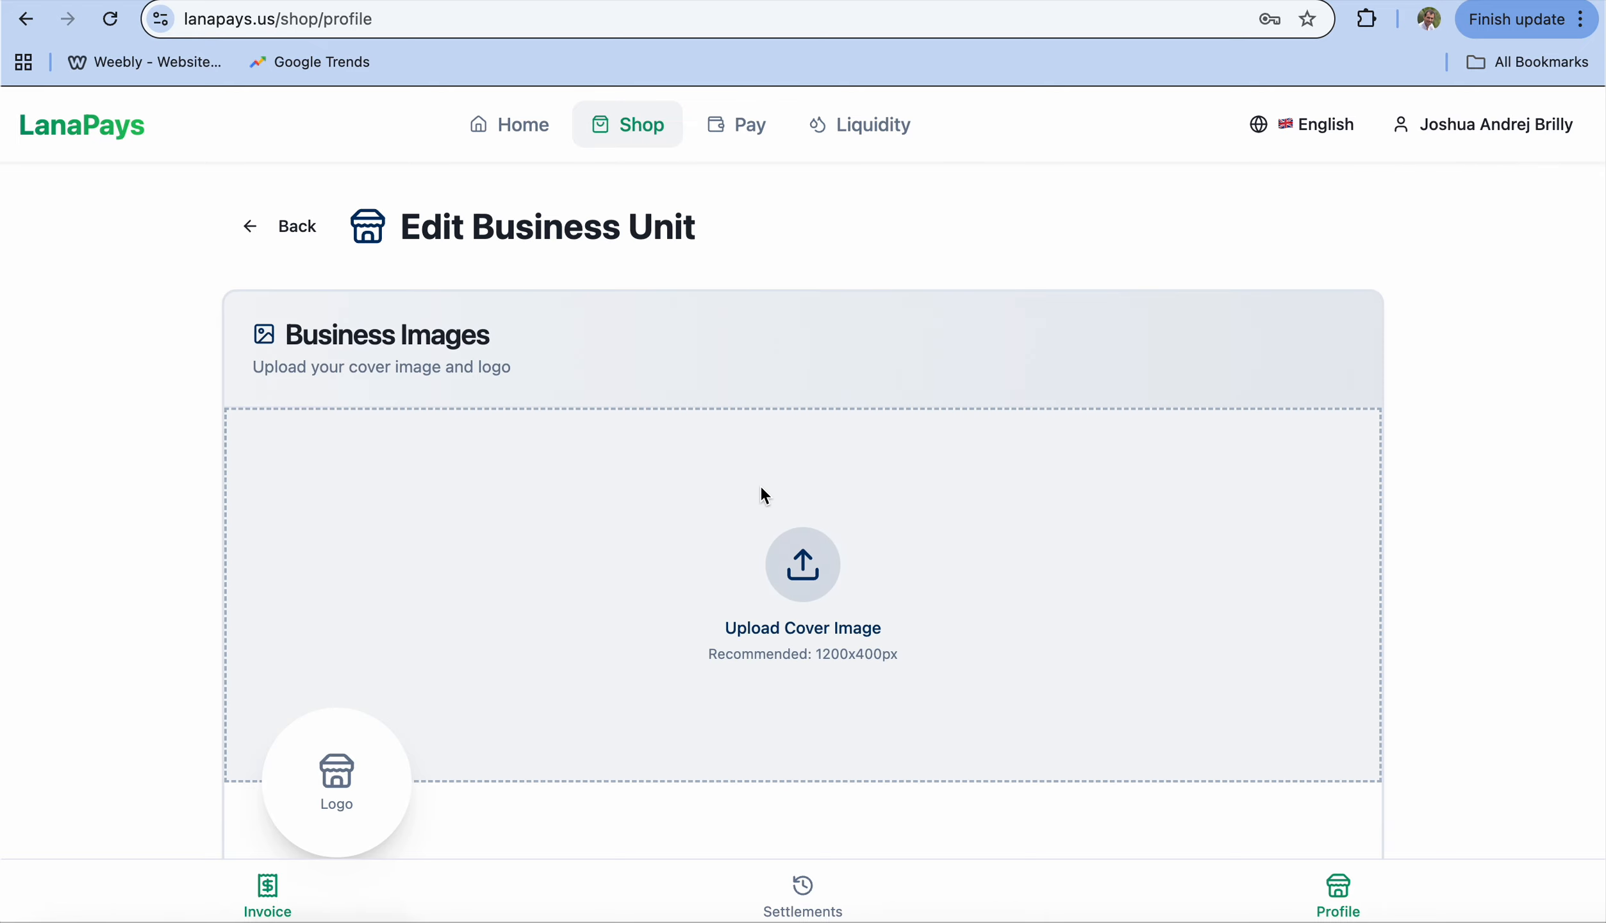
pyautogui.scroll(-1, 526, 549)
pyautogui.scroll(-3, 523, 541)
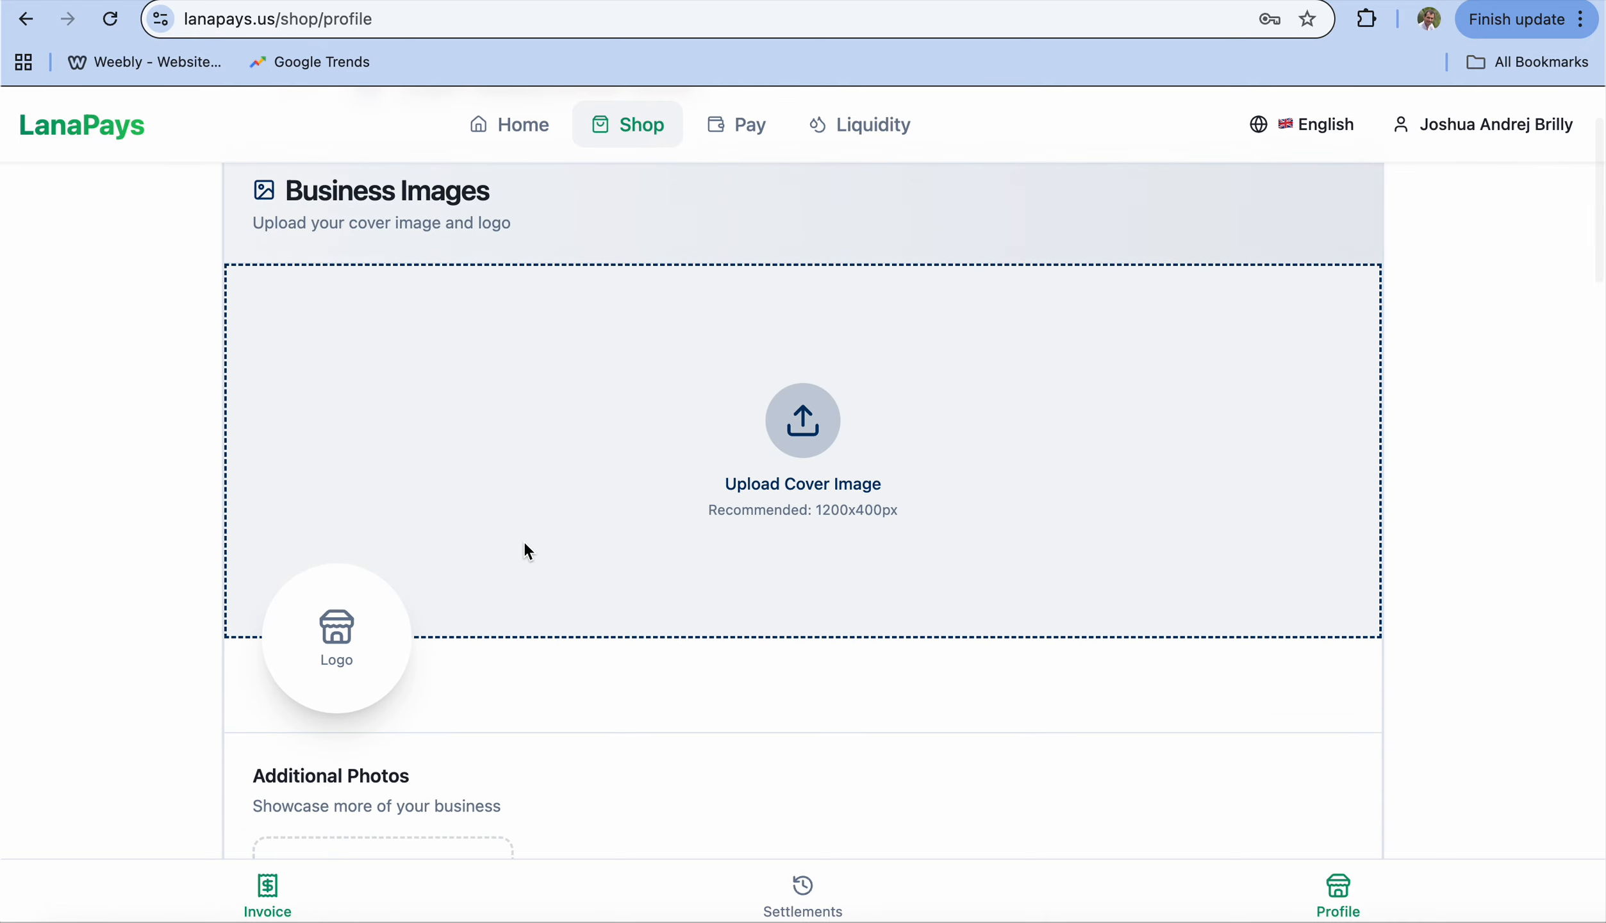
pyautogui.scroll(-10, 363, 586)
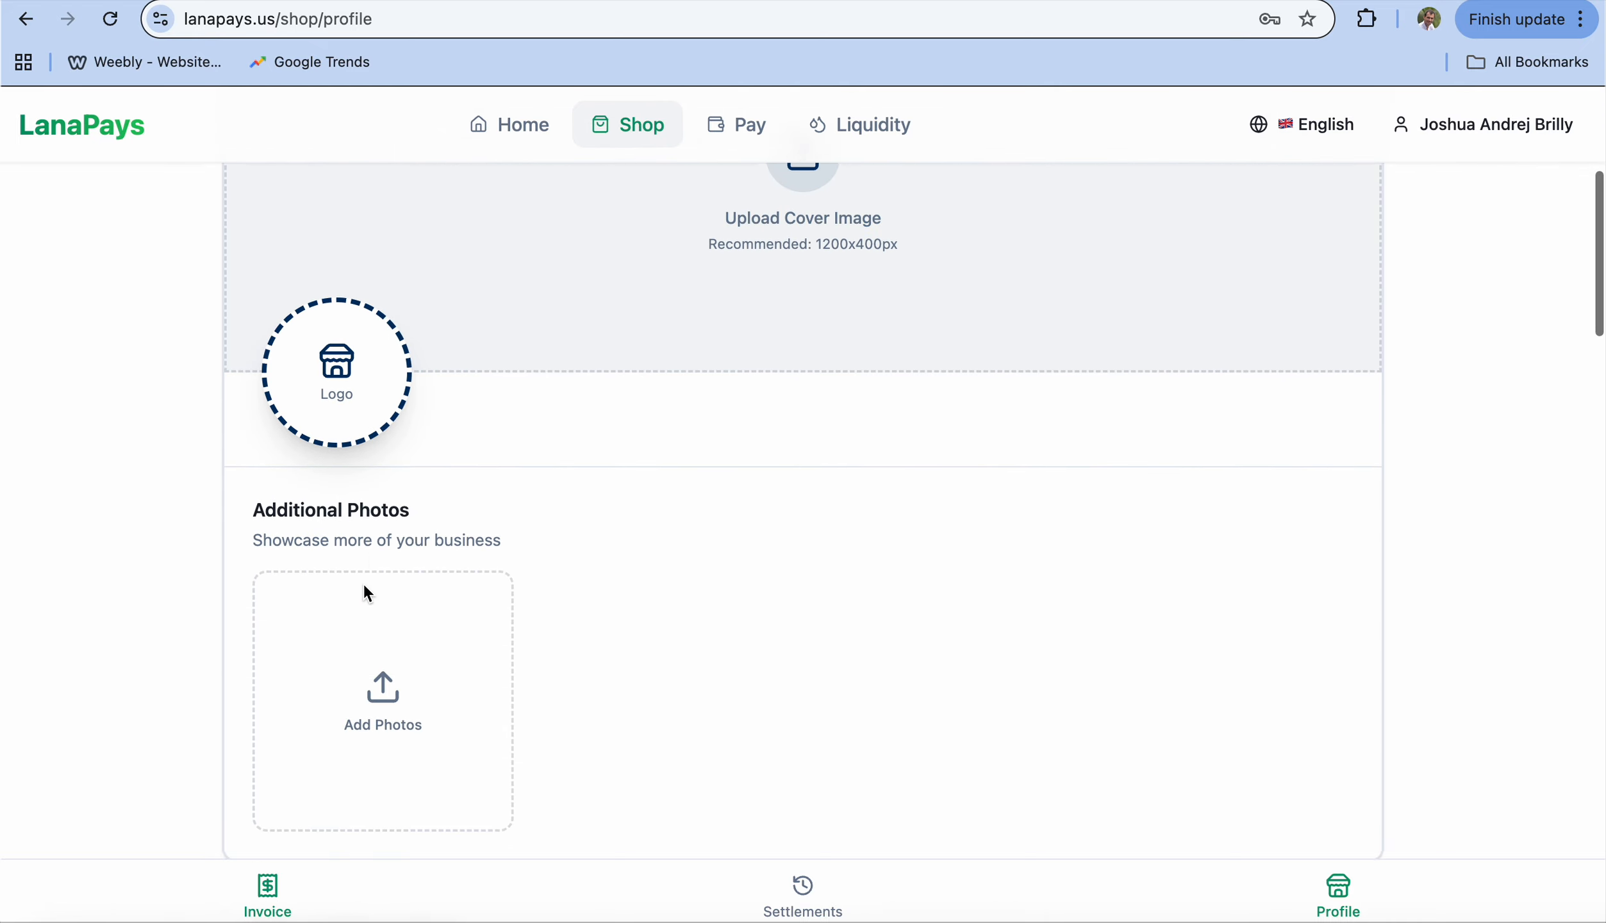
pyautogui.scroll(-6, 366, 592)
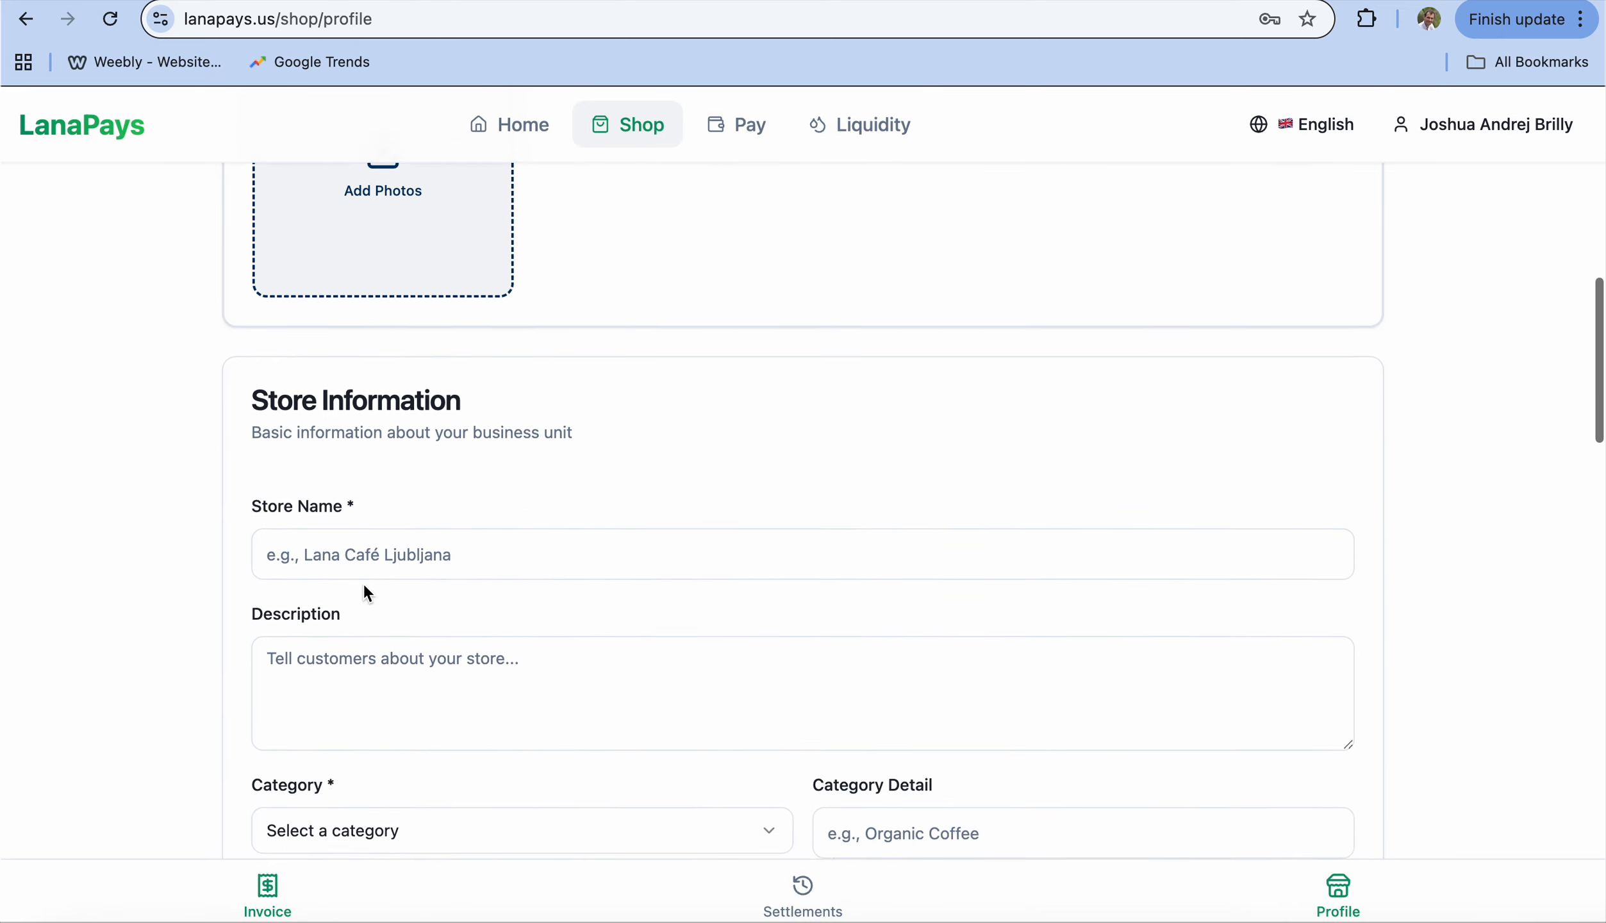
pyautogui.scroll(-3, 367, 674)
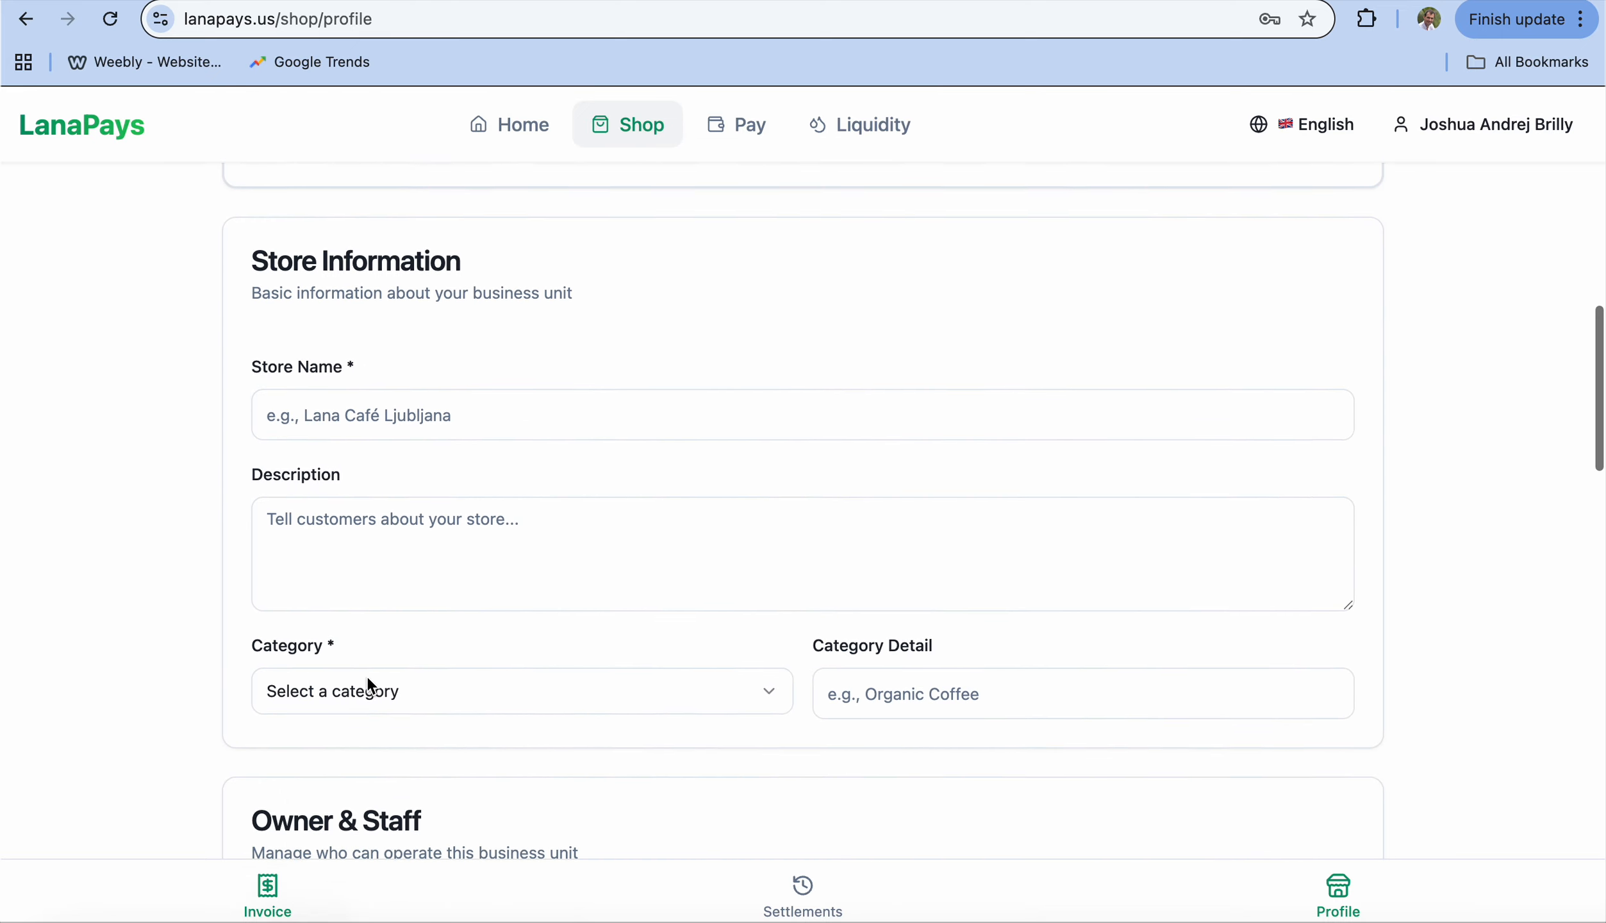
pyautogui.click(375, 657)
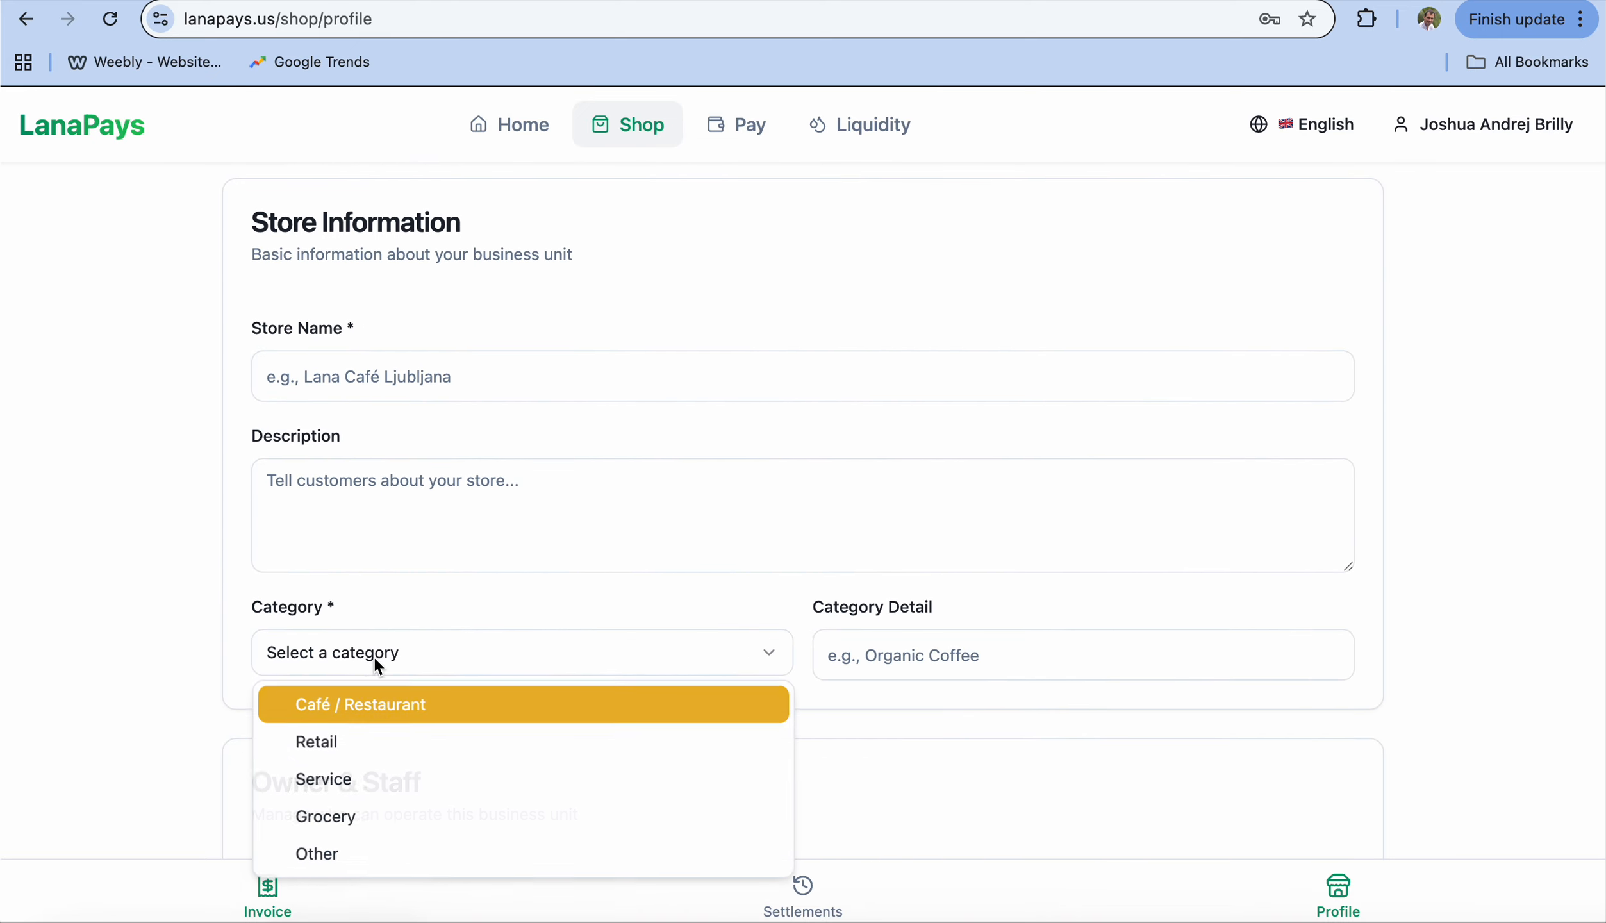
pyautogui.click(388, 654)
pyautogui.click(853, 667)
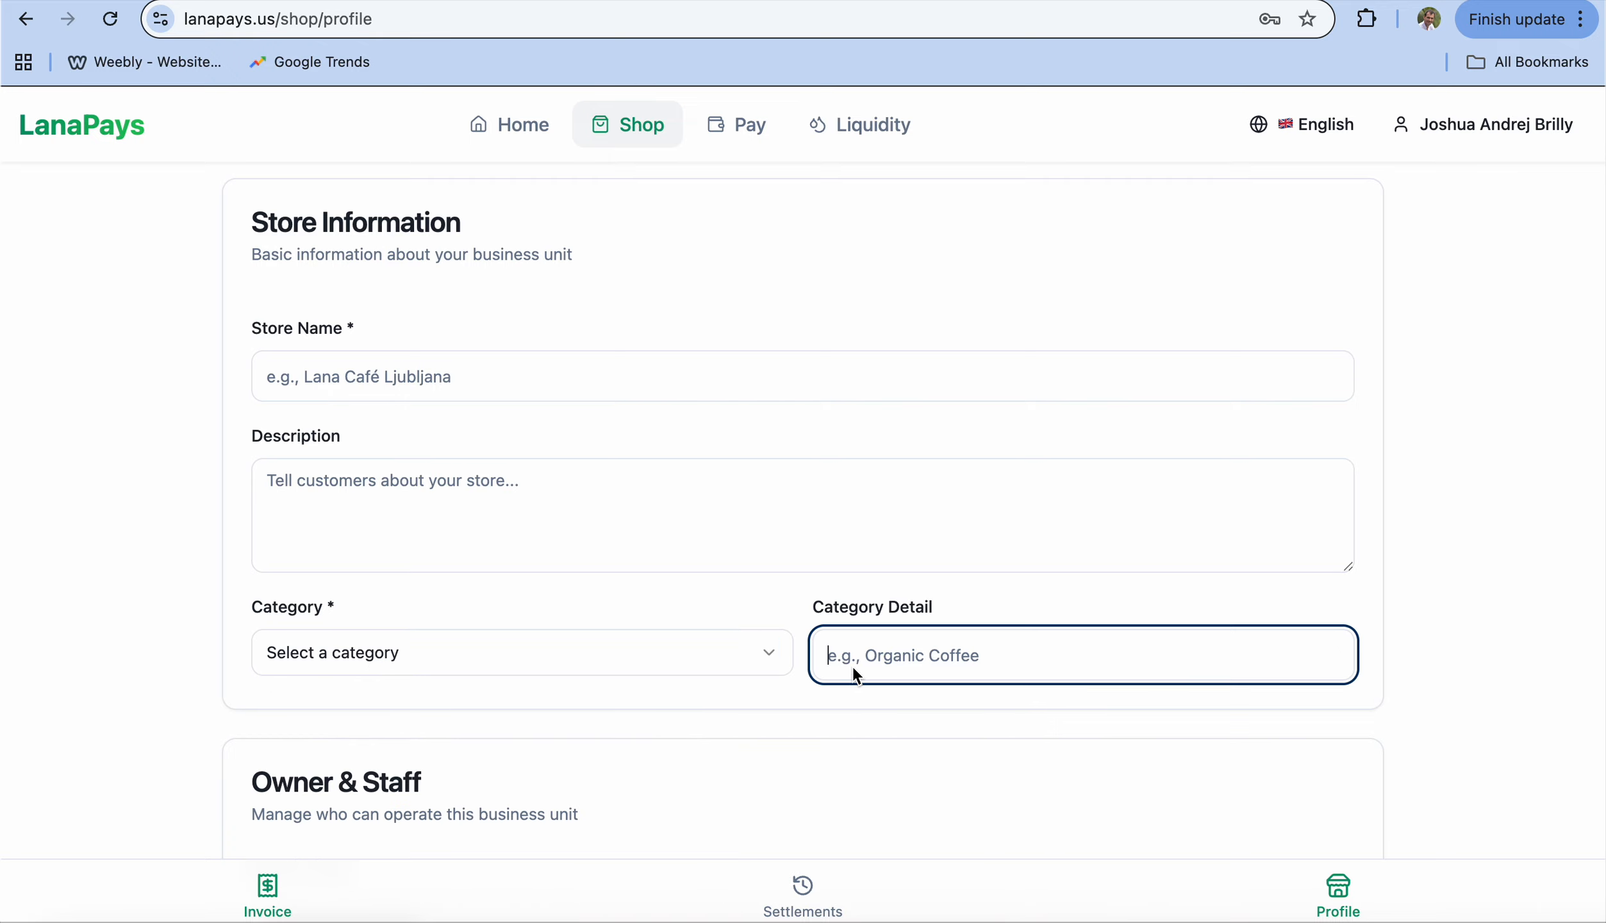
pyautogui.scroll(-5, 853, 668)
pyautogui.scroll(-2, 854, 674)
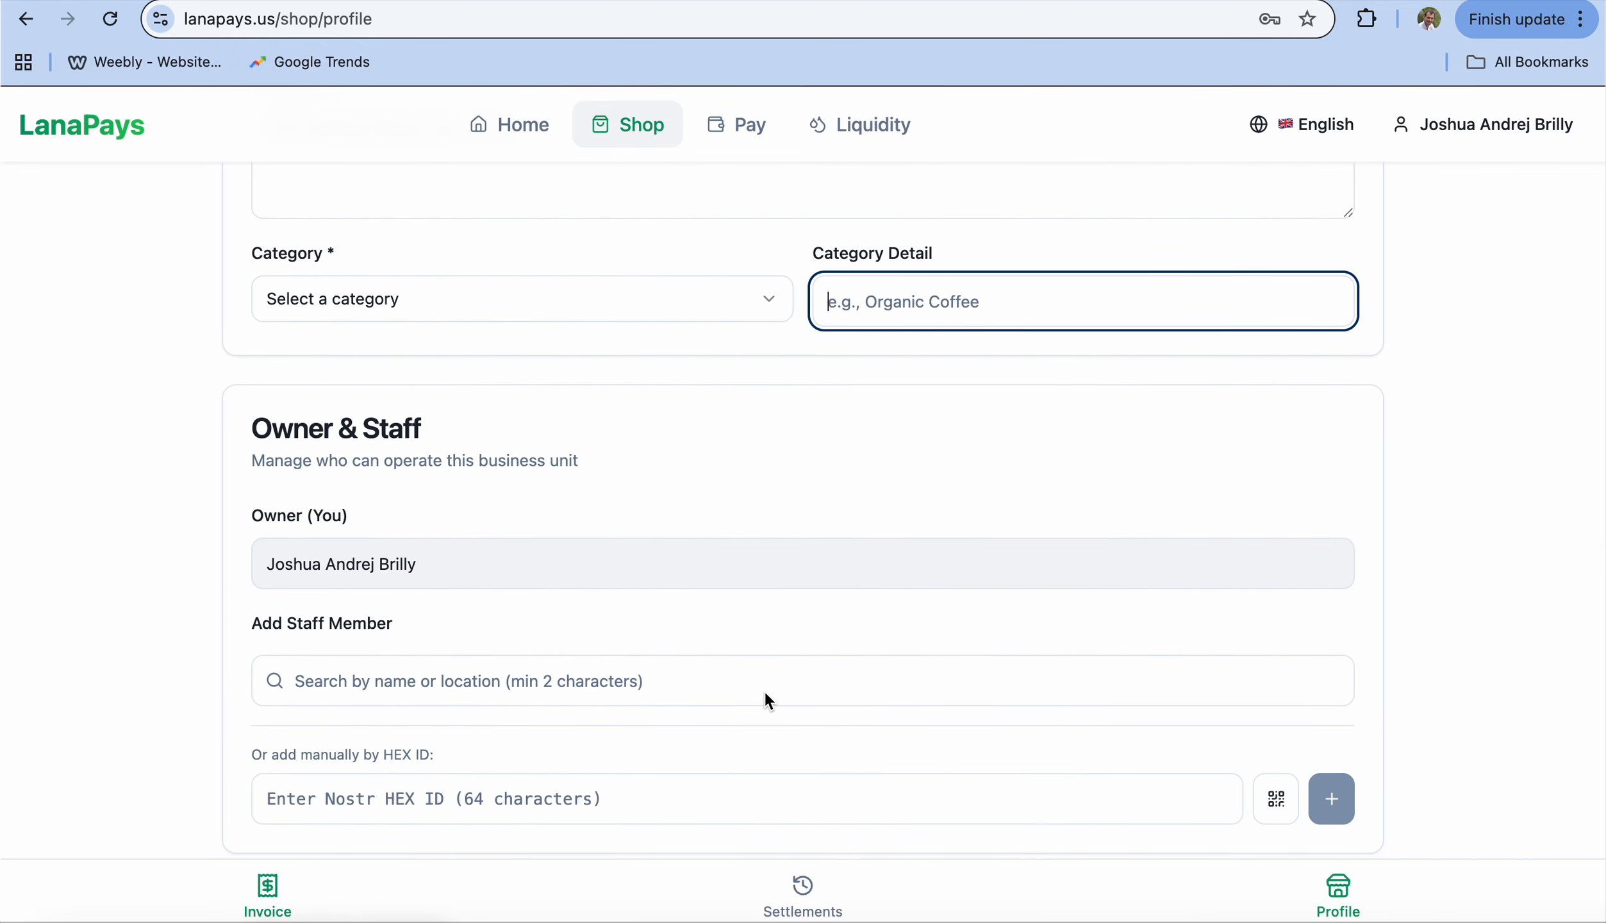
pyautogui.scroll(-2, 763, 692)
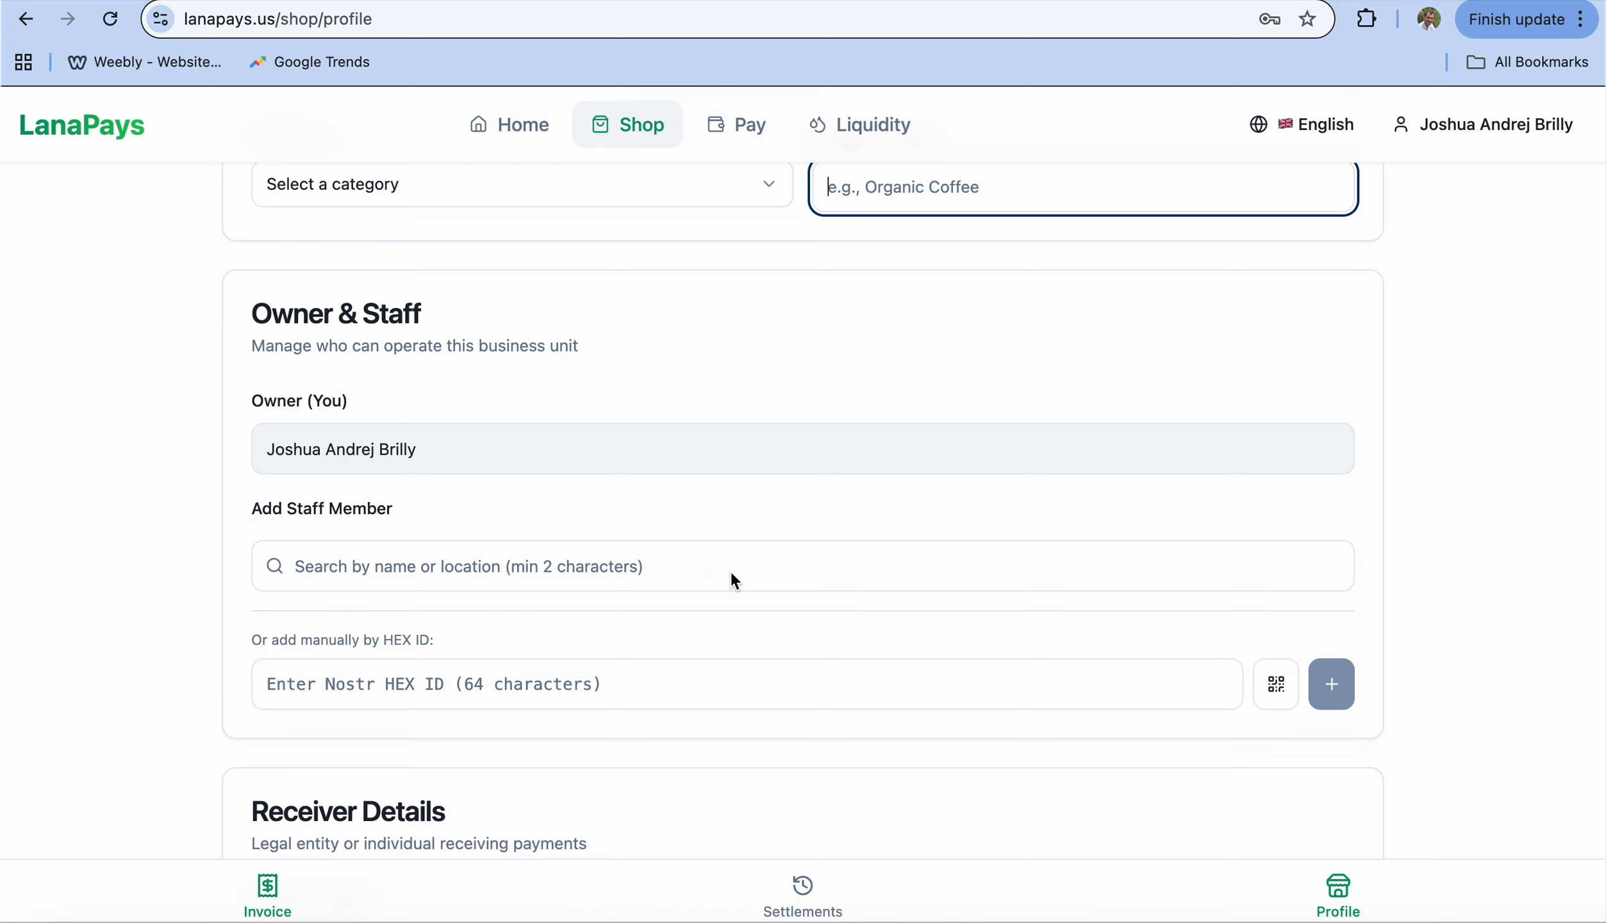
# Step: Search profiles by the staff member's name and add the matching profile as staff
pyautogui.click(730, 572)
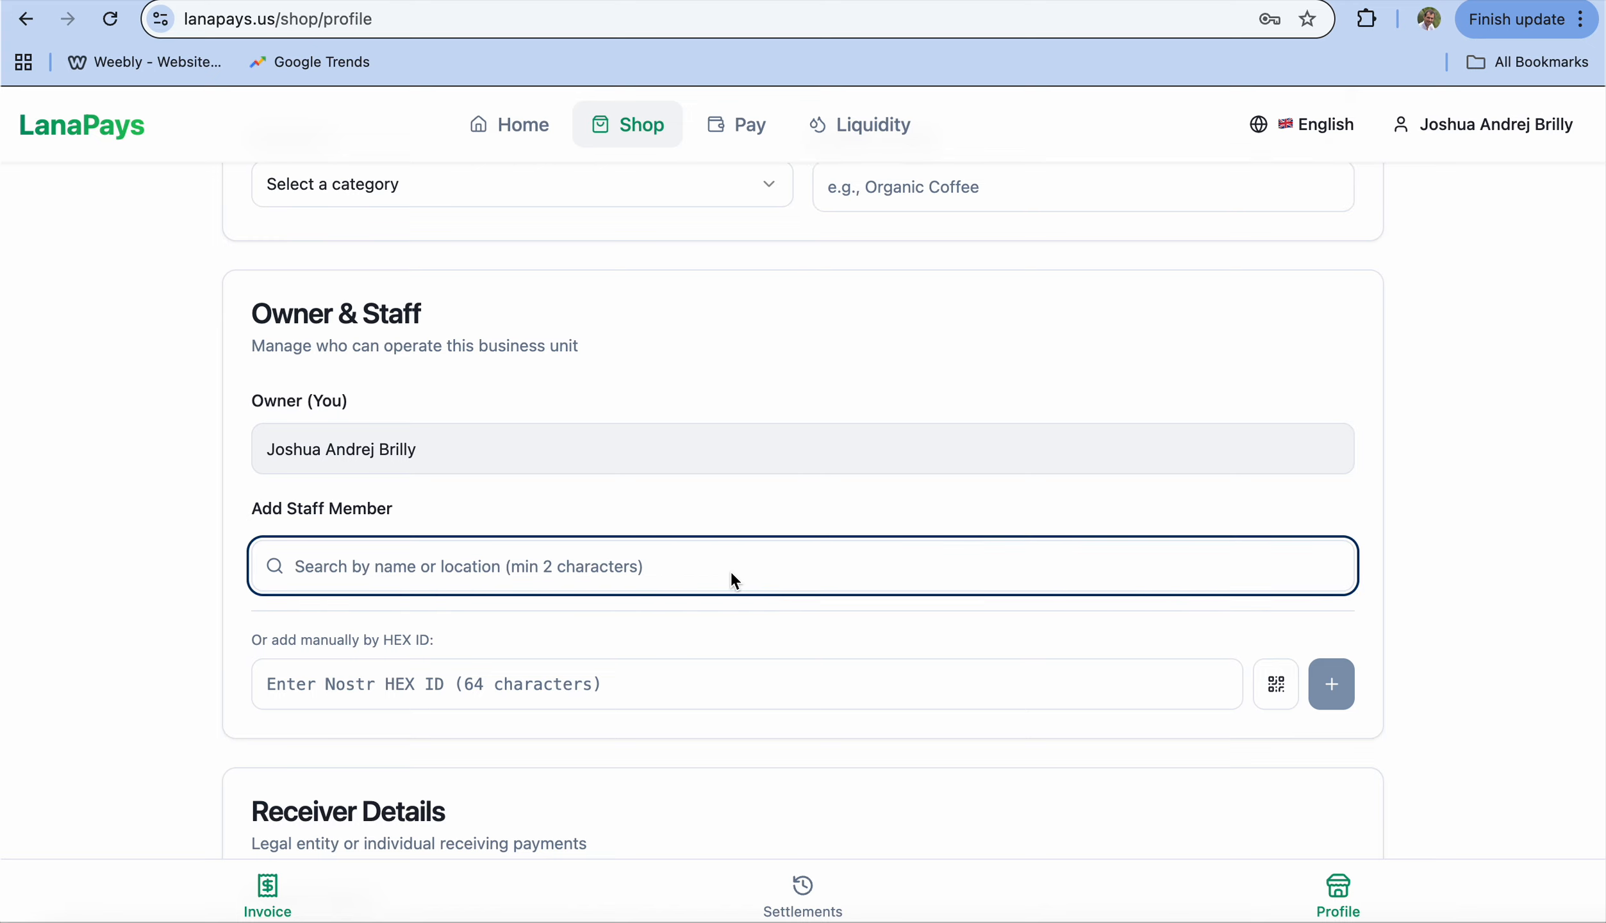
pyautogui.write('chiua')
pyautogui.press('BackSpace')
pyautogui.press('BackSpace')
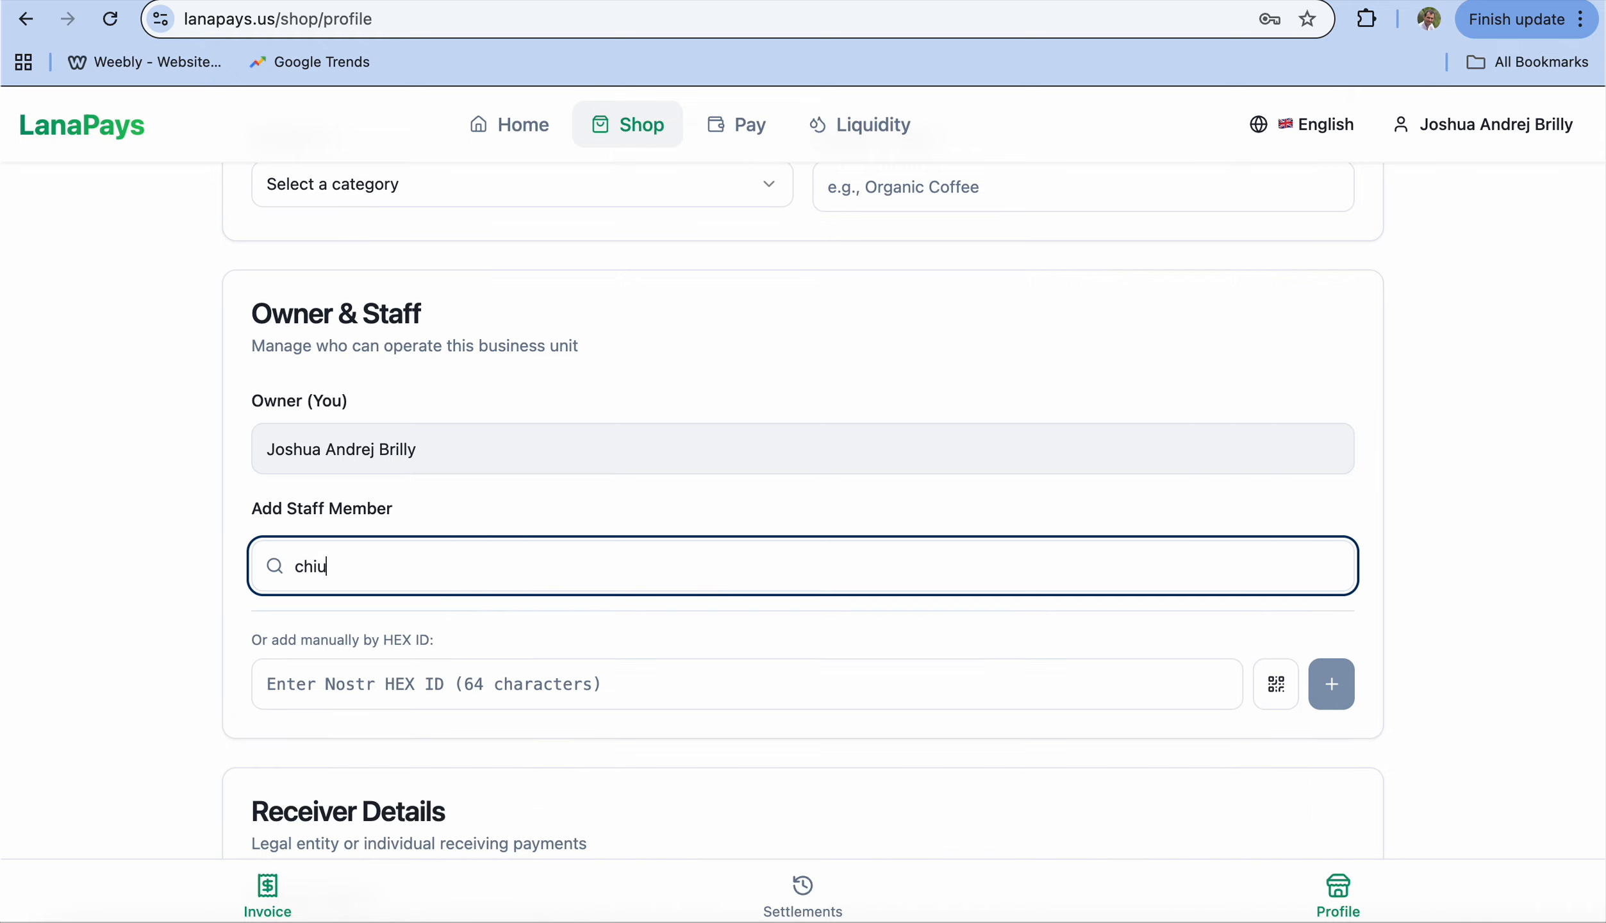
pyautogui.write('a')
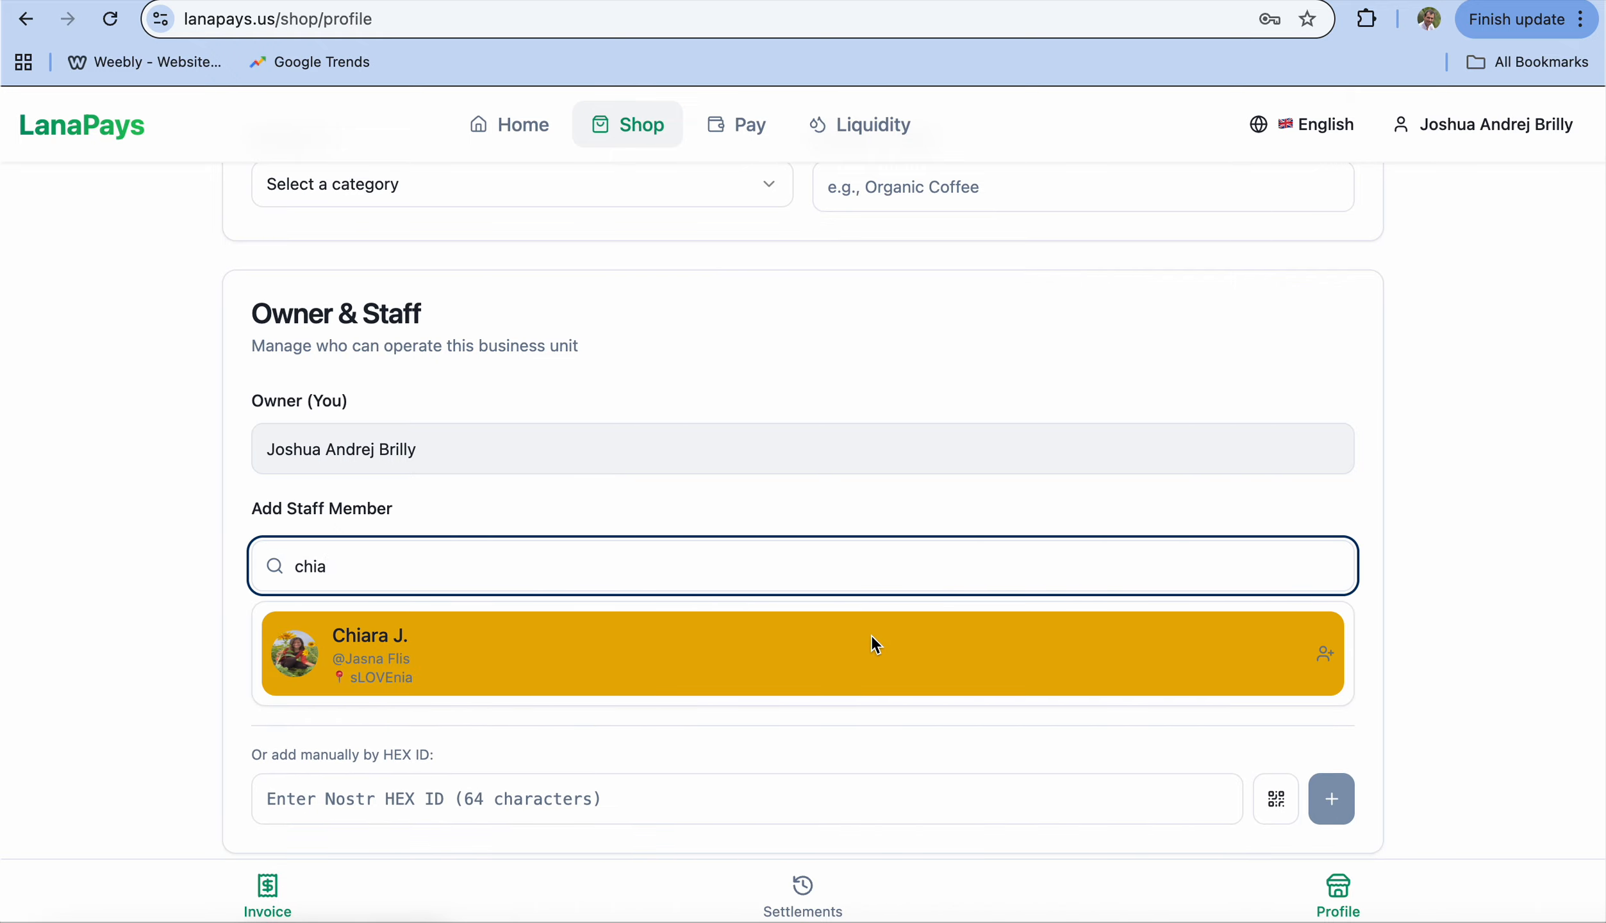
pyautogui.scroll(-3, 871, 635)
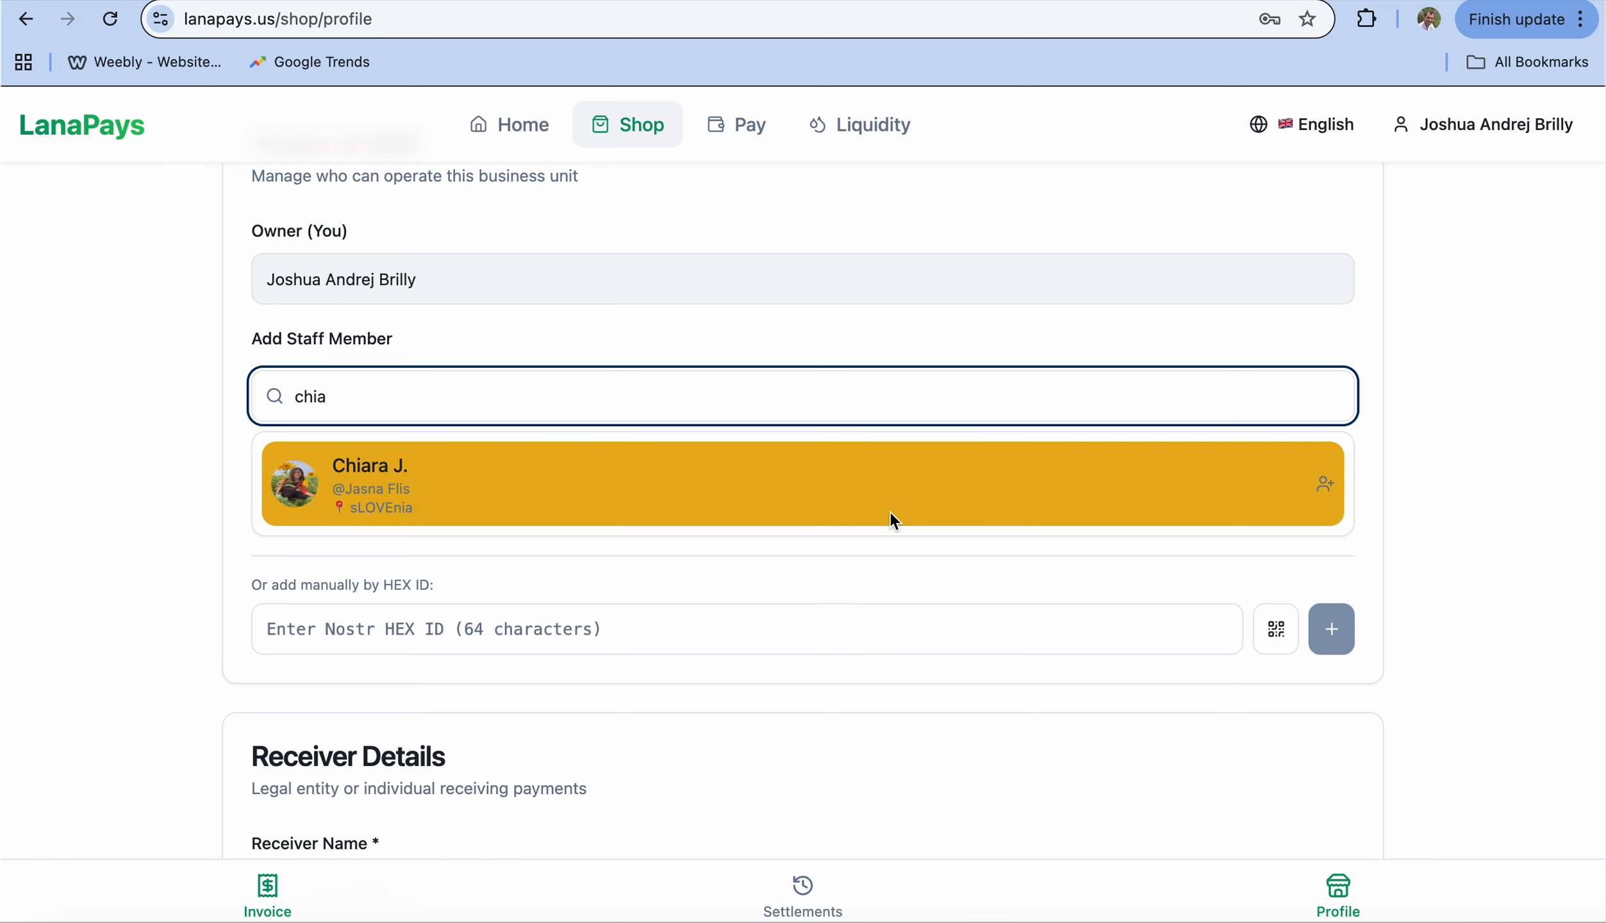
pyautogui.click(892, 512)
pyautogui.scroll(-8, 886, 628)
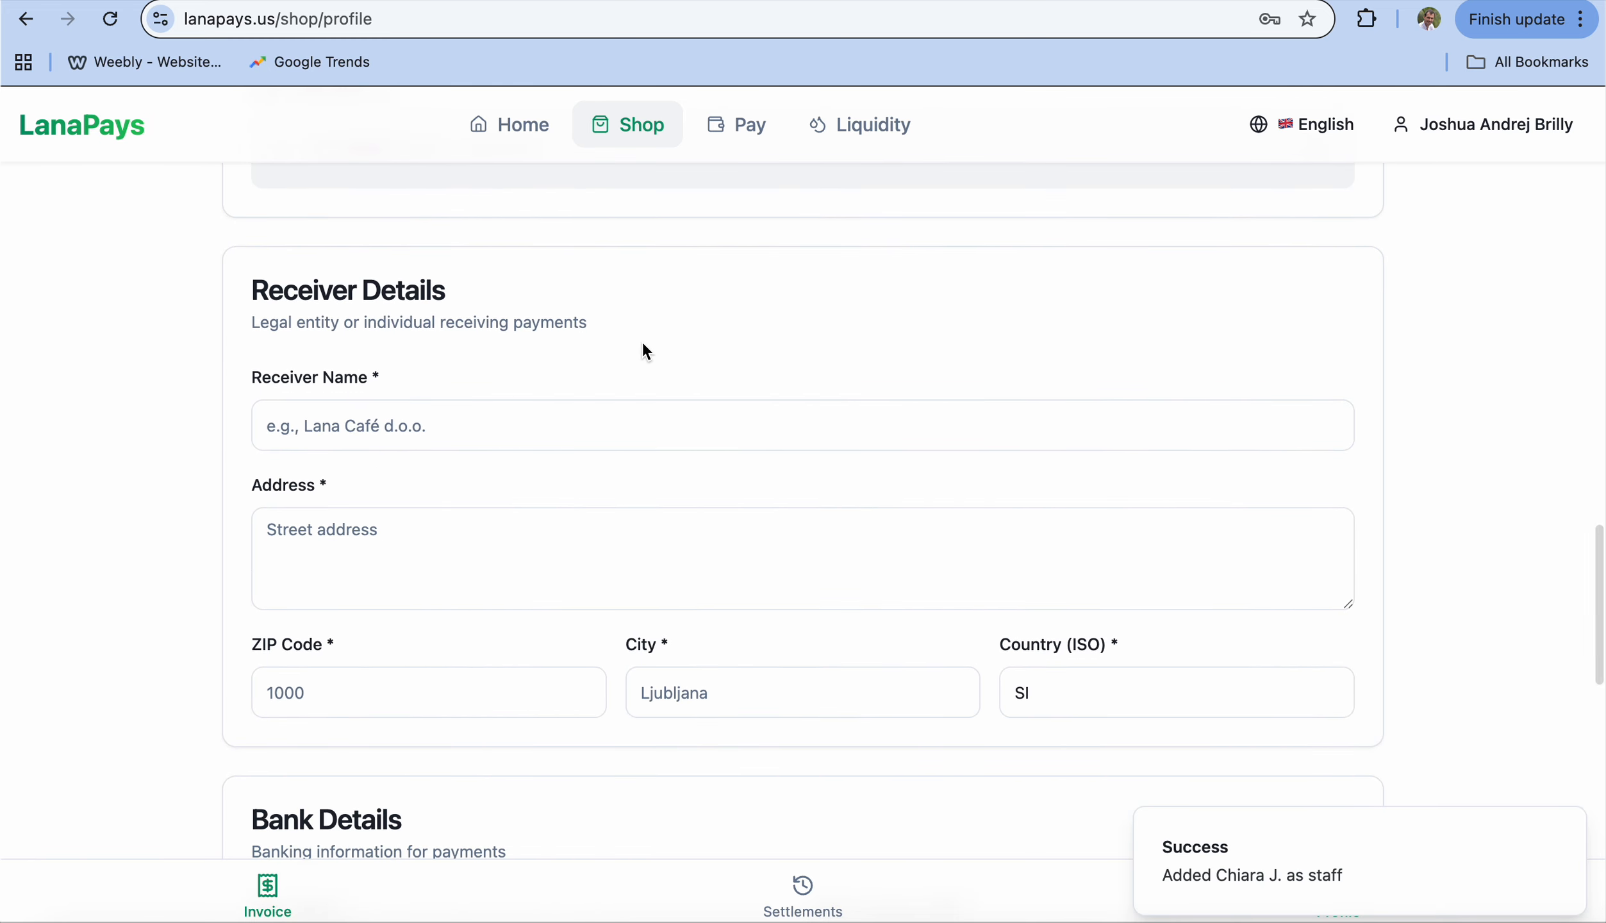
# Step: Step through the receiver name, street address and IBAN fields of the Bank Details card
pyautogui.click(413, 428)
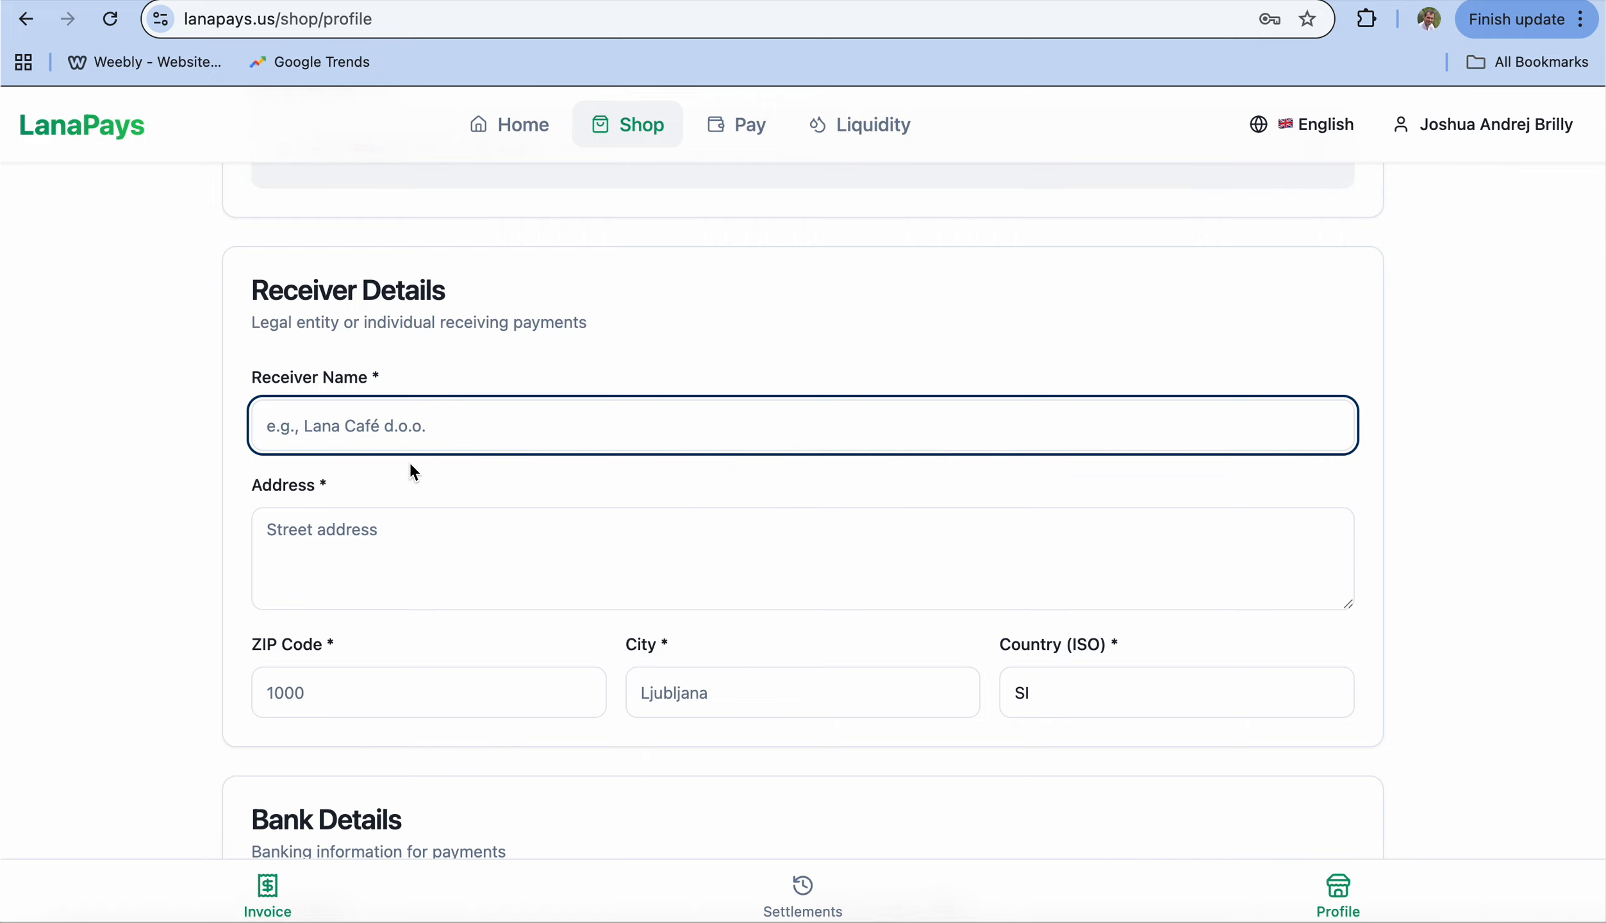
pyautogui.click(397, 532)
pyautogui.scroll(-6, 799, 704)
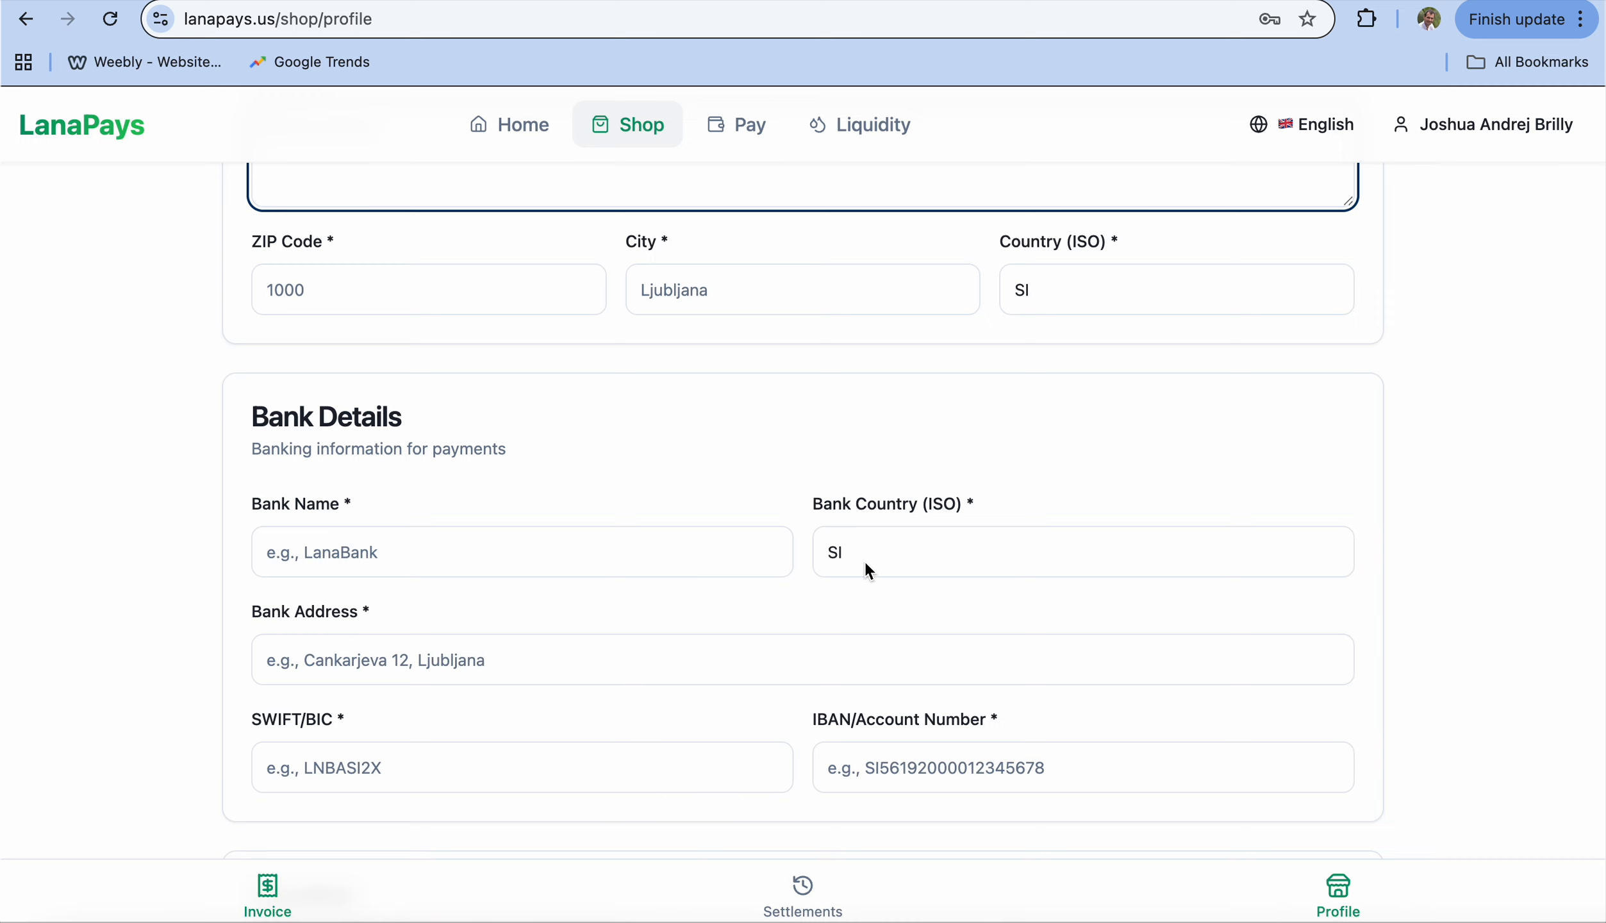
pyautogui.click(869, 760)
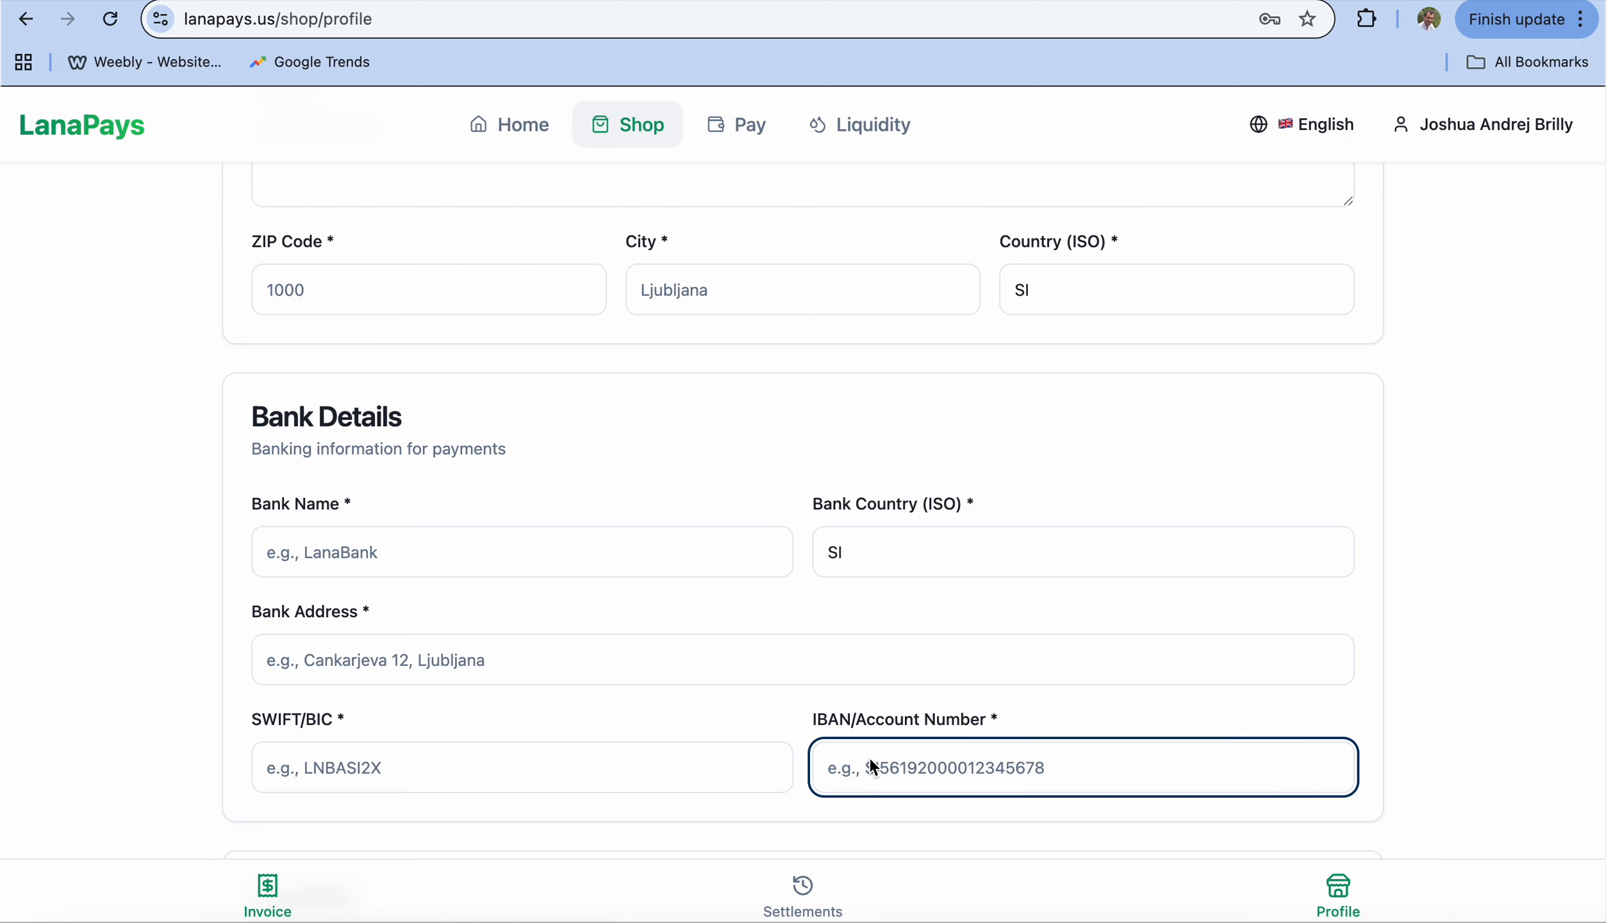
pyautogui.scroll(-2, 869, 760)
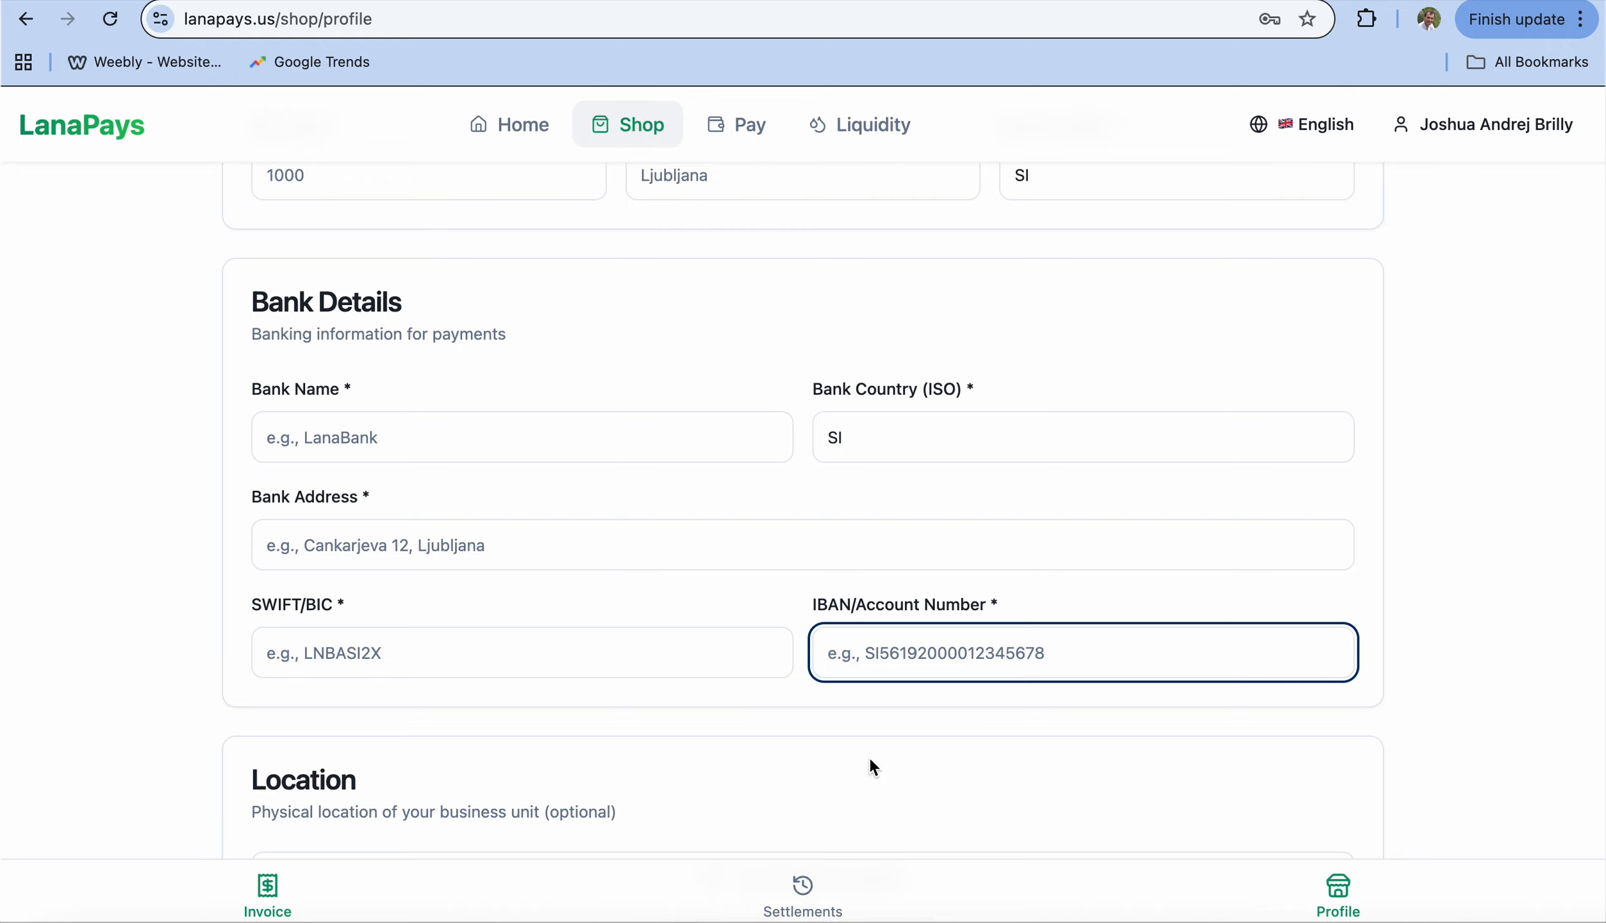
pyautogui.scroll(-3, 870, 760)
pyautogui.scroll(-5, 870, 760)
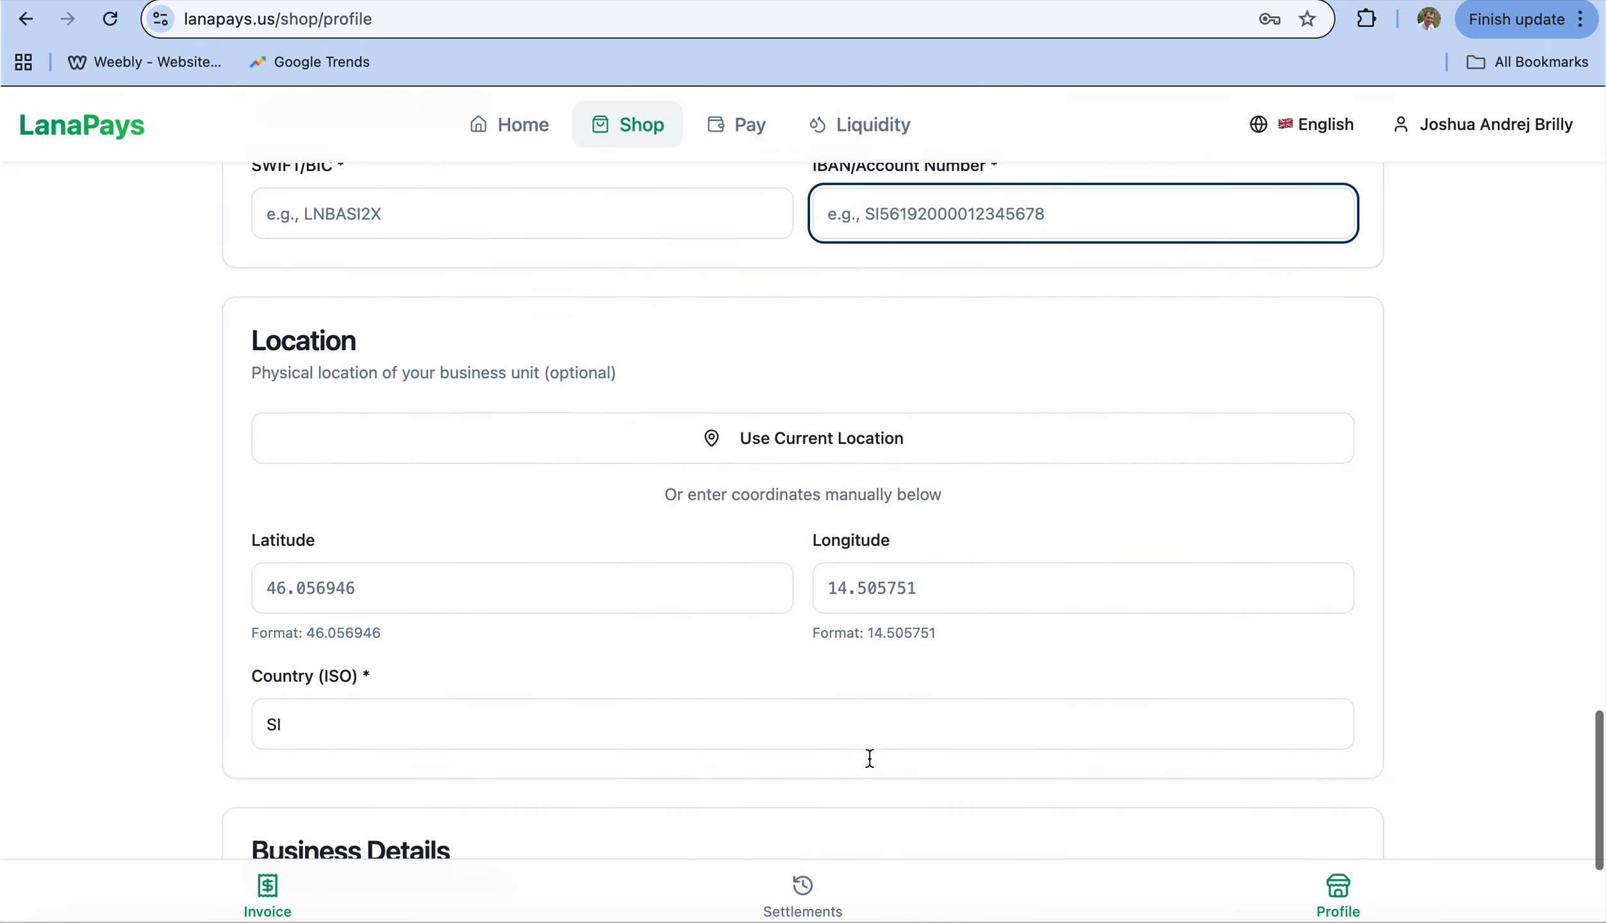
pyautogui.click(853, 450)
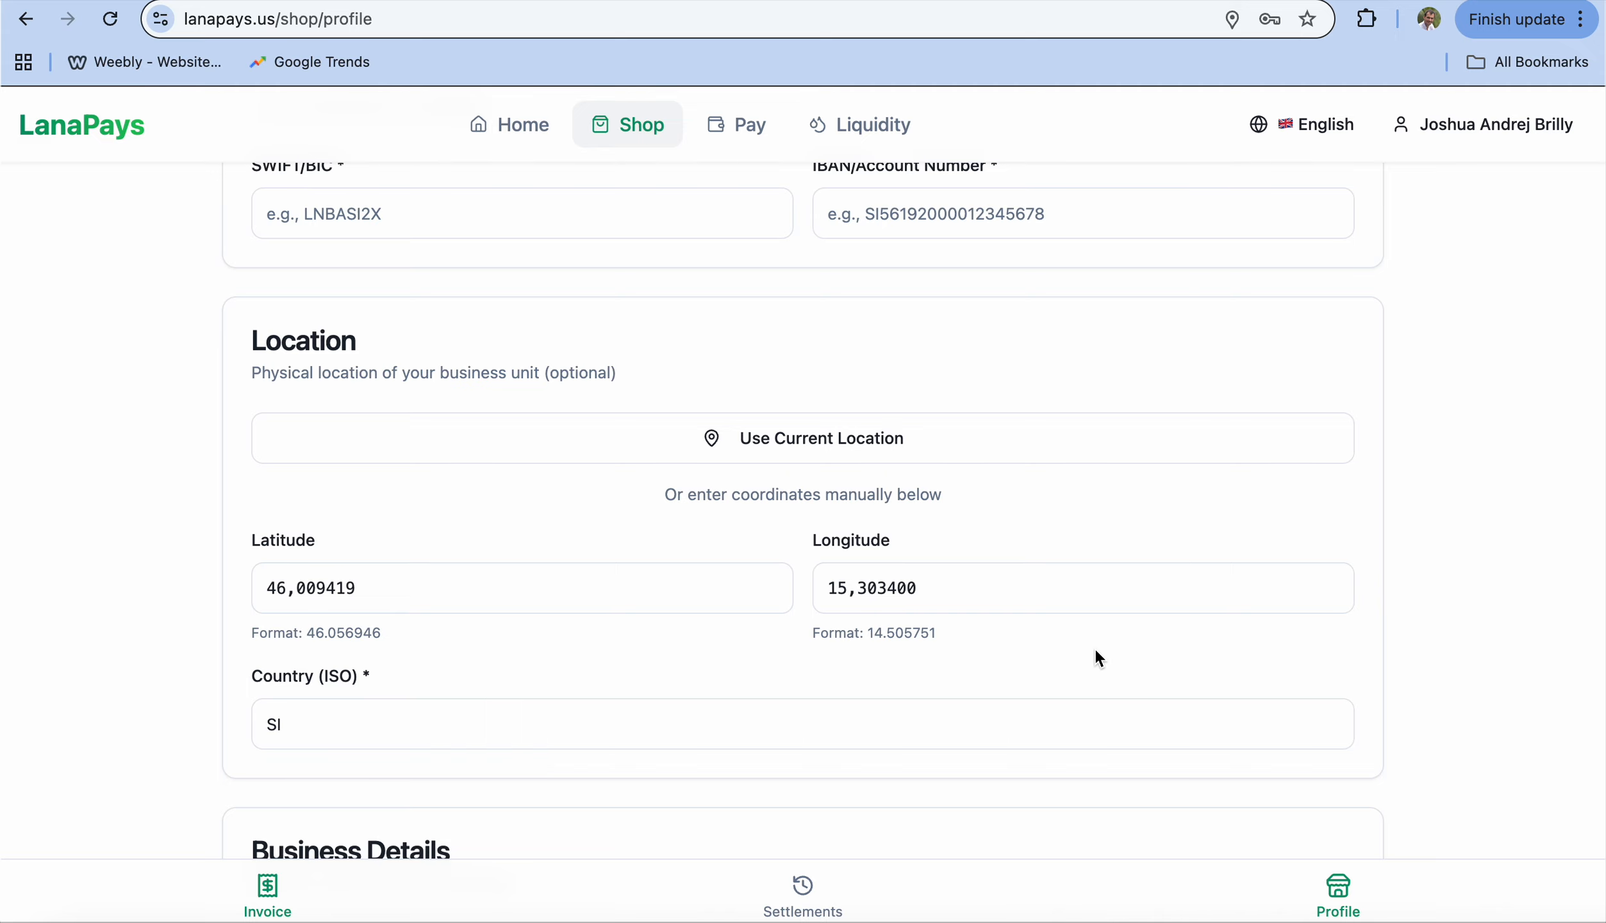
pyautogui.scroll(-5, 1095, 651)
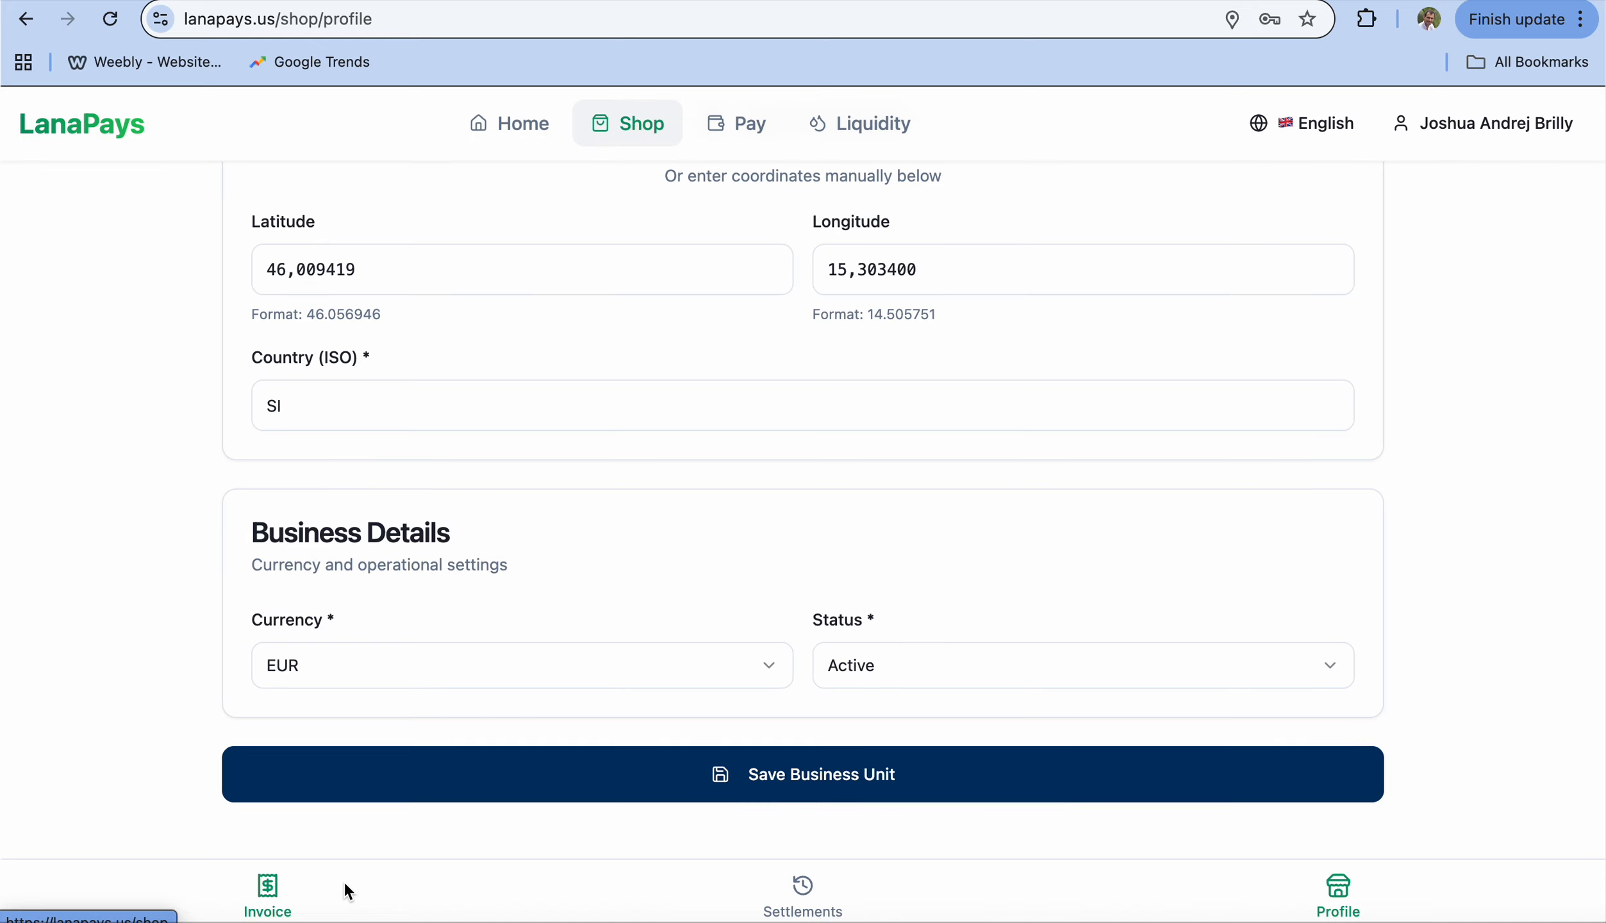
# Step: Fill an invoice for Prva testna trgovina with amount EUR 12 and reference 123123
pyautogui.click(273, 887)
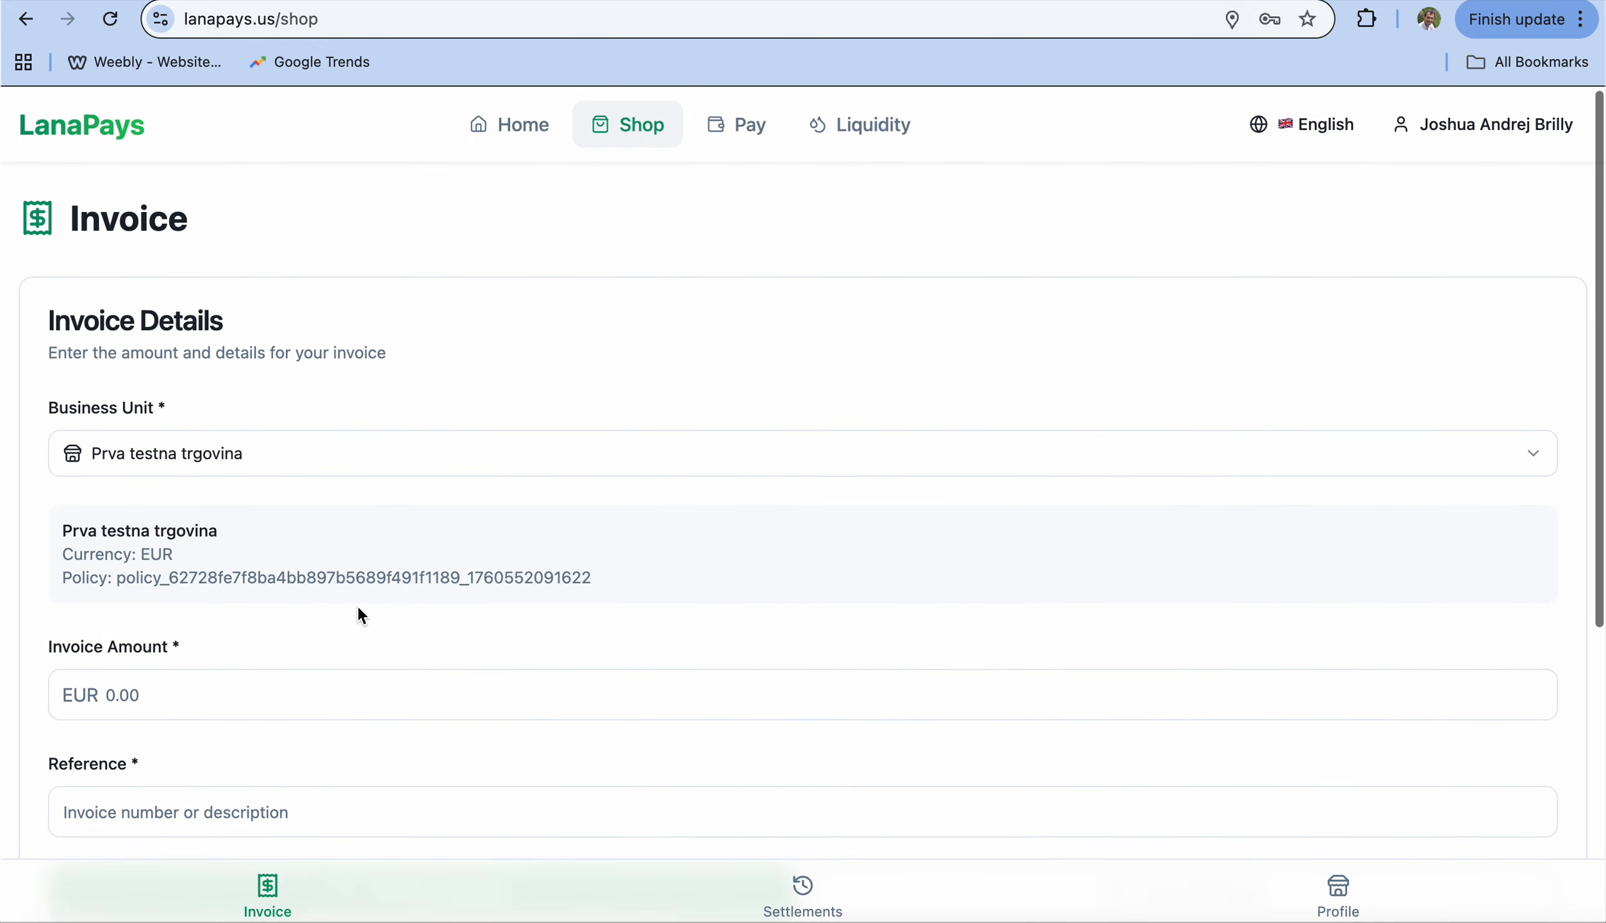
pyautogui.scroll(-3, 355, 603)
pyautogui.click(308, 306)
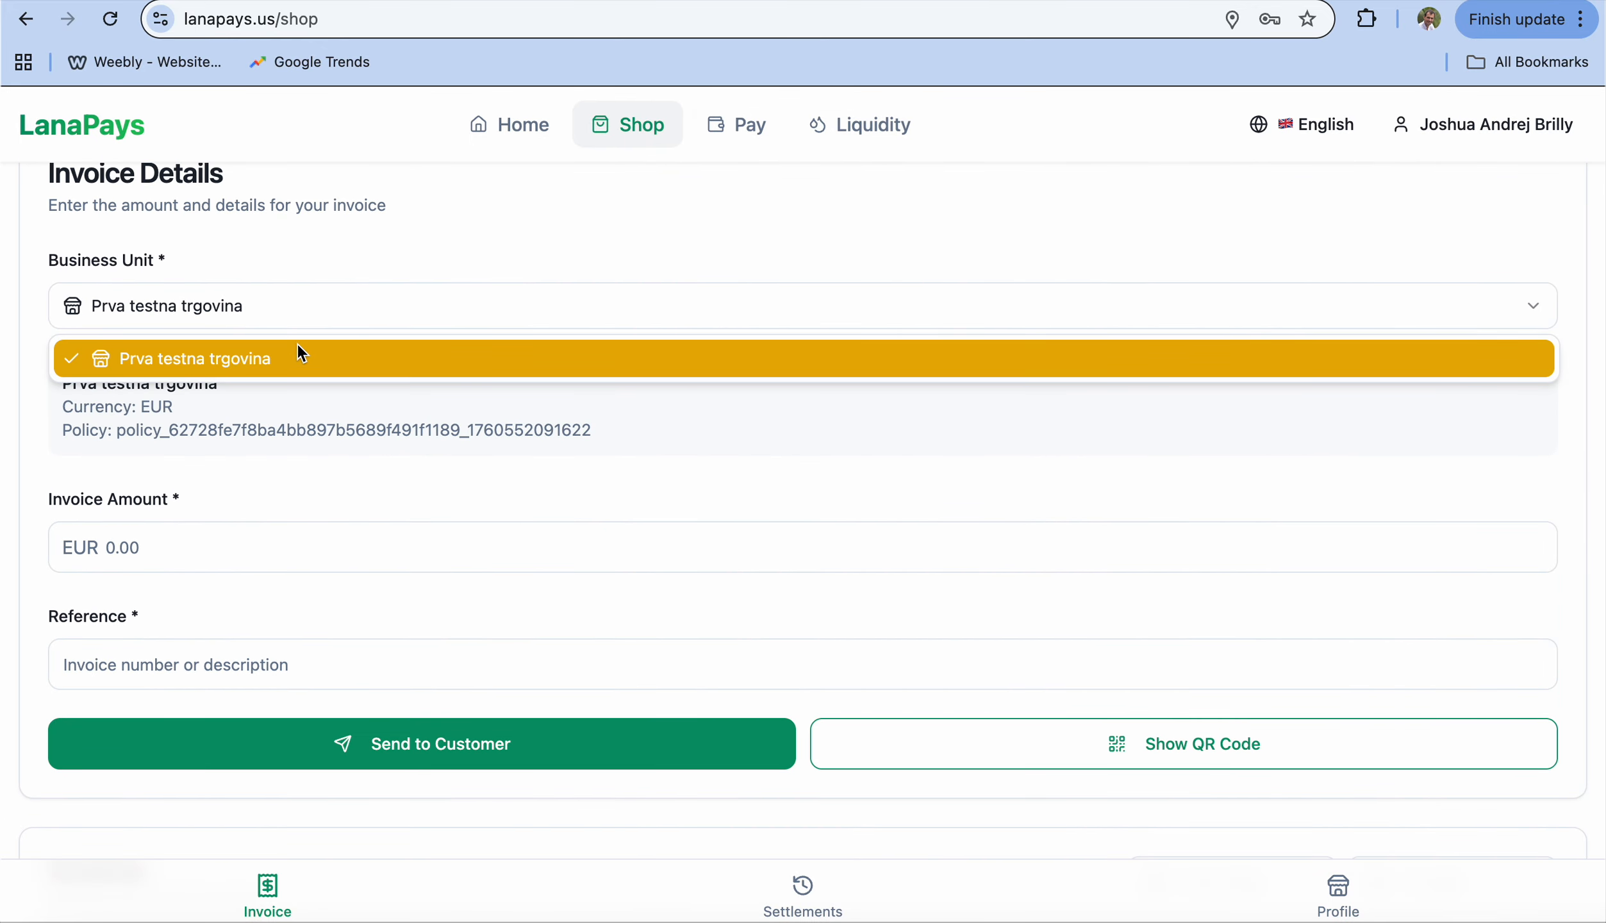
pyautogui.click(291, 360)
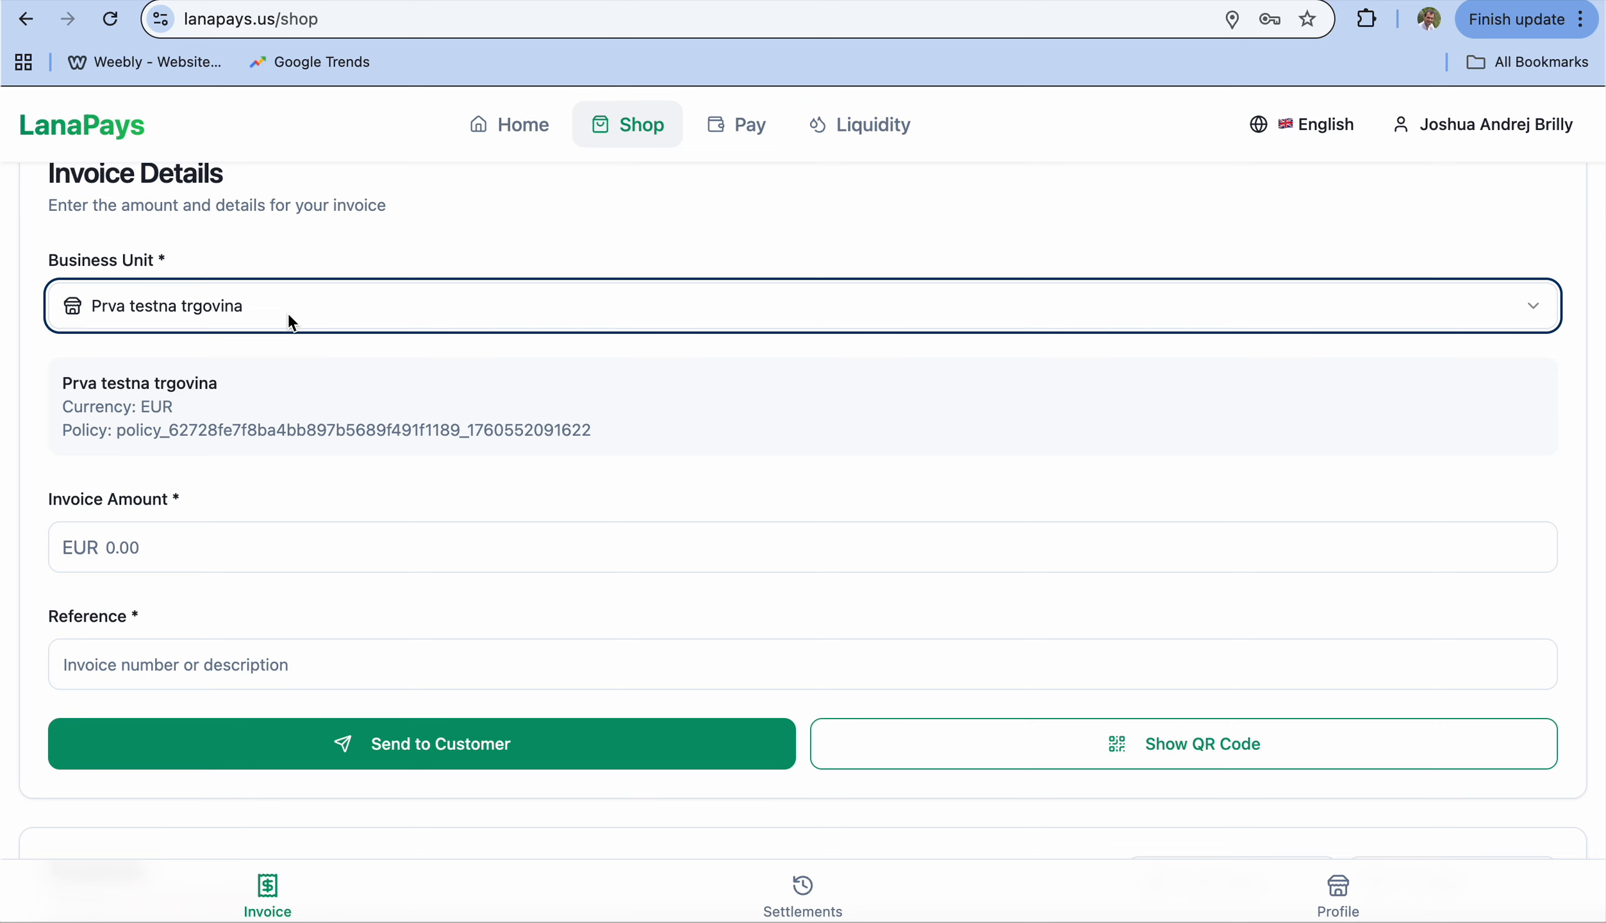
pyautogui.click(238, 539)
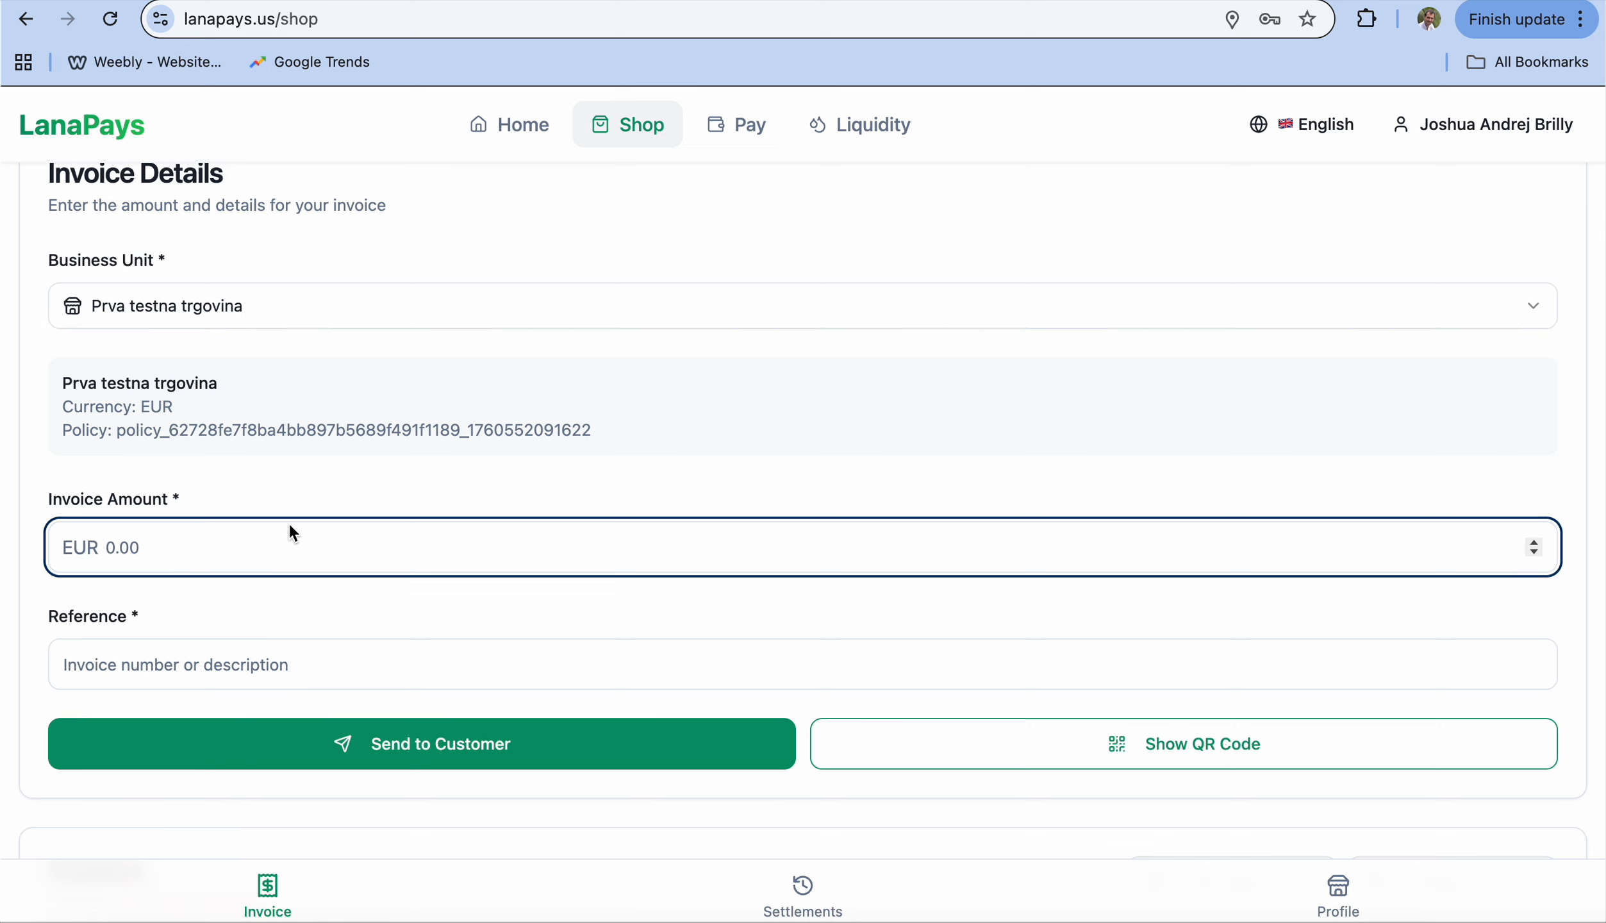
pyautogui.write('2')
pyautogui.click(298, 671)
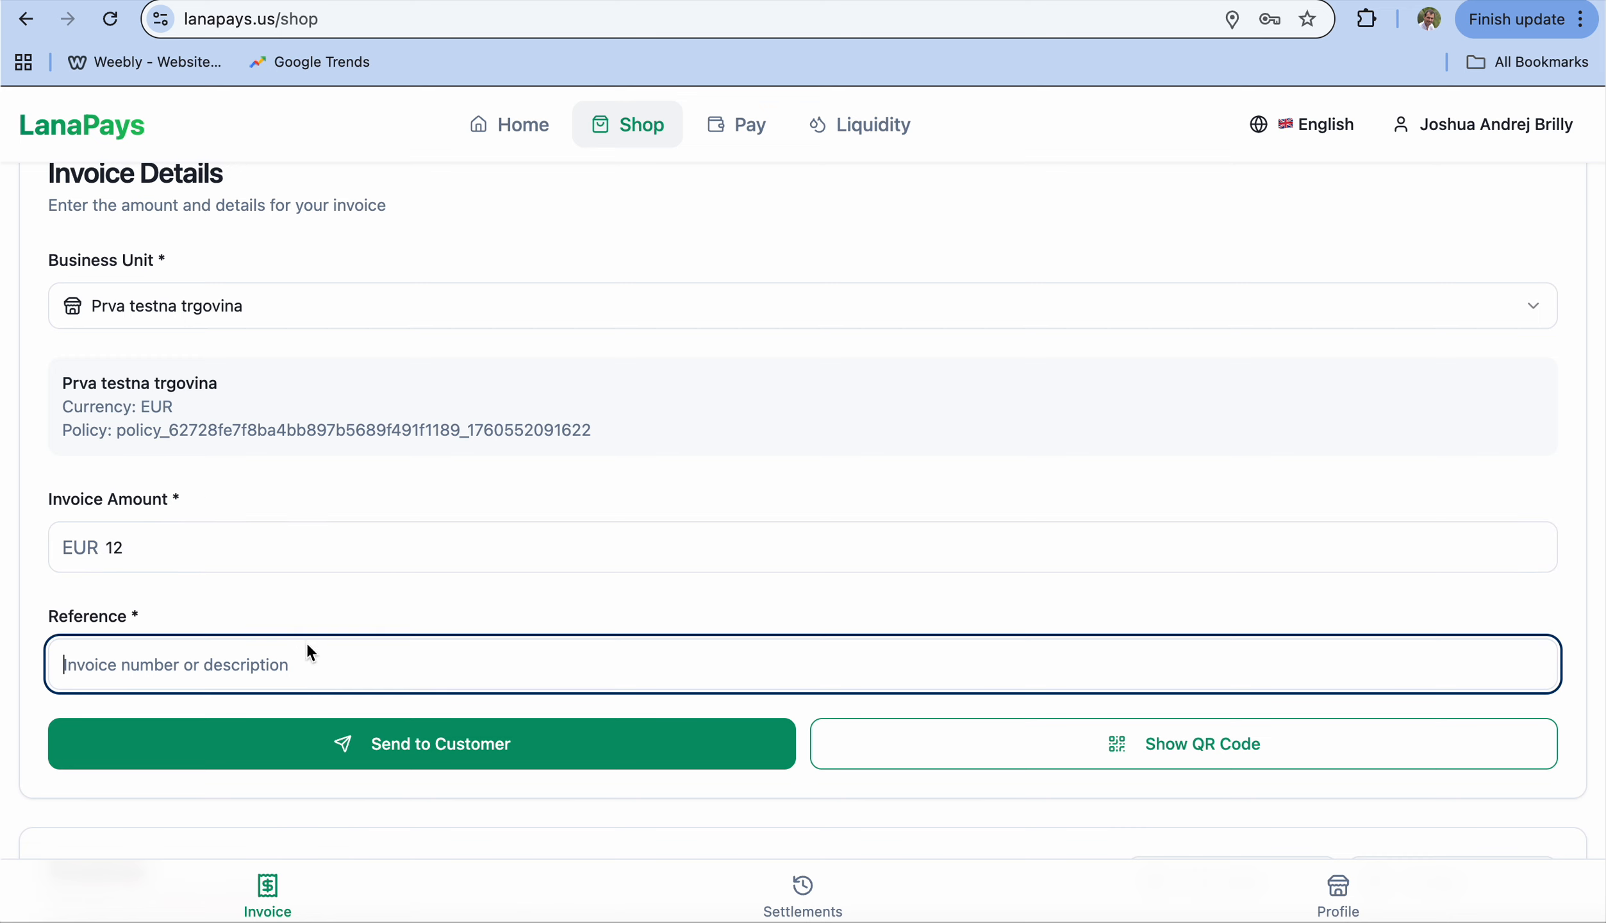
pyautogui.write('123123')
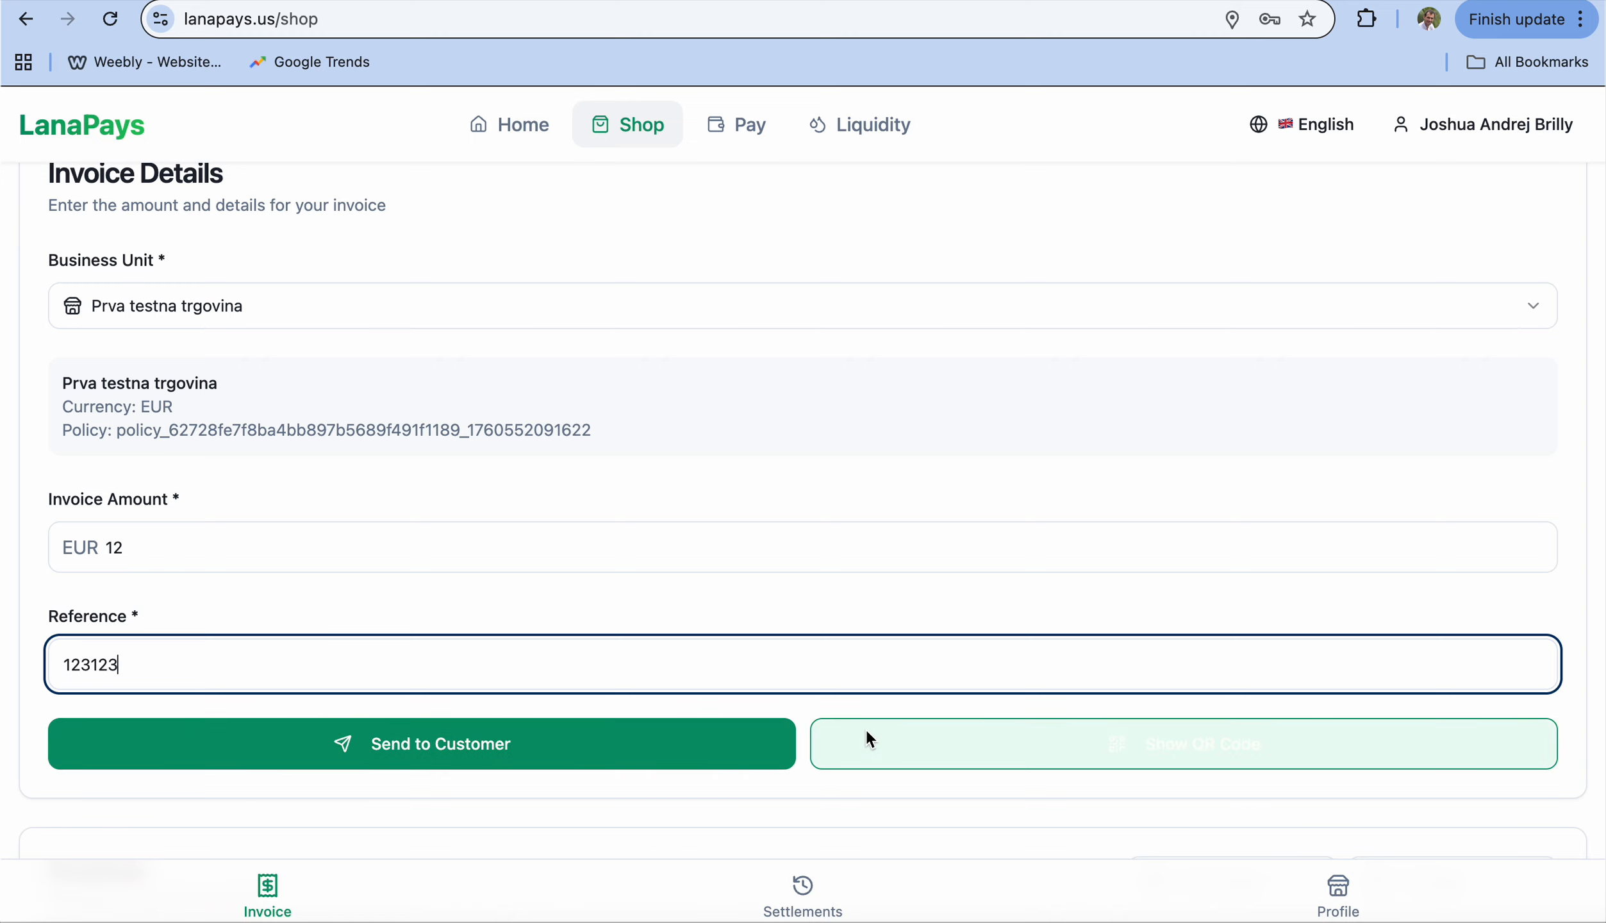
pyautogui.scroll(-3, 937, 693)
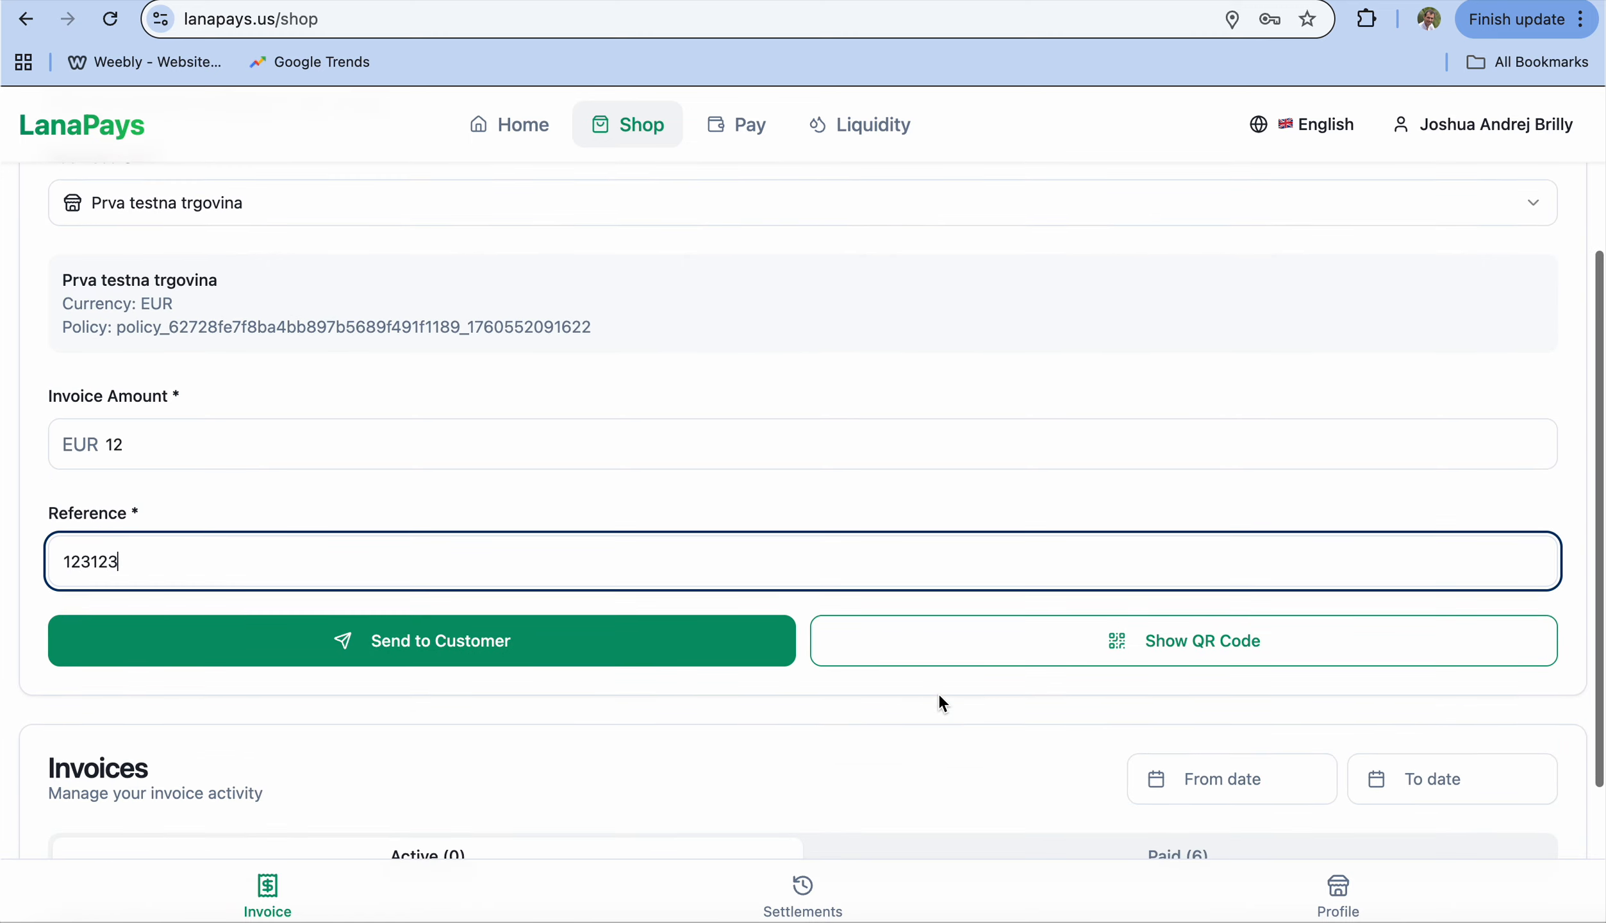
# Step: Send the EUR 12.00 invoice to the customer and display its QR code for reference 123123
pyautogui.click(980, 651)
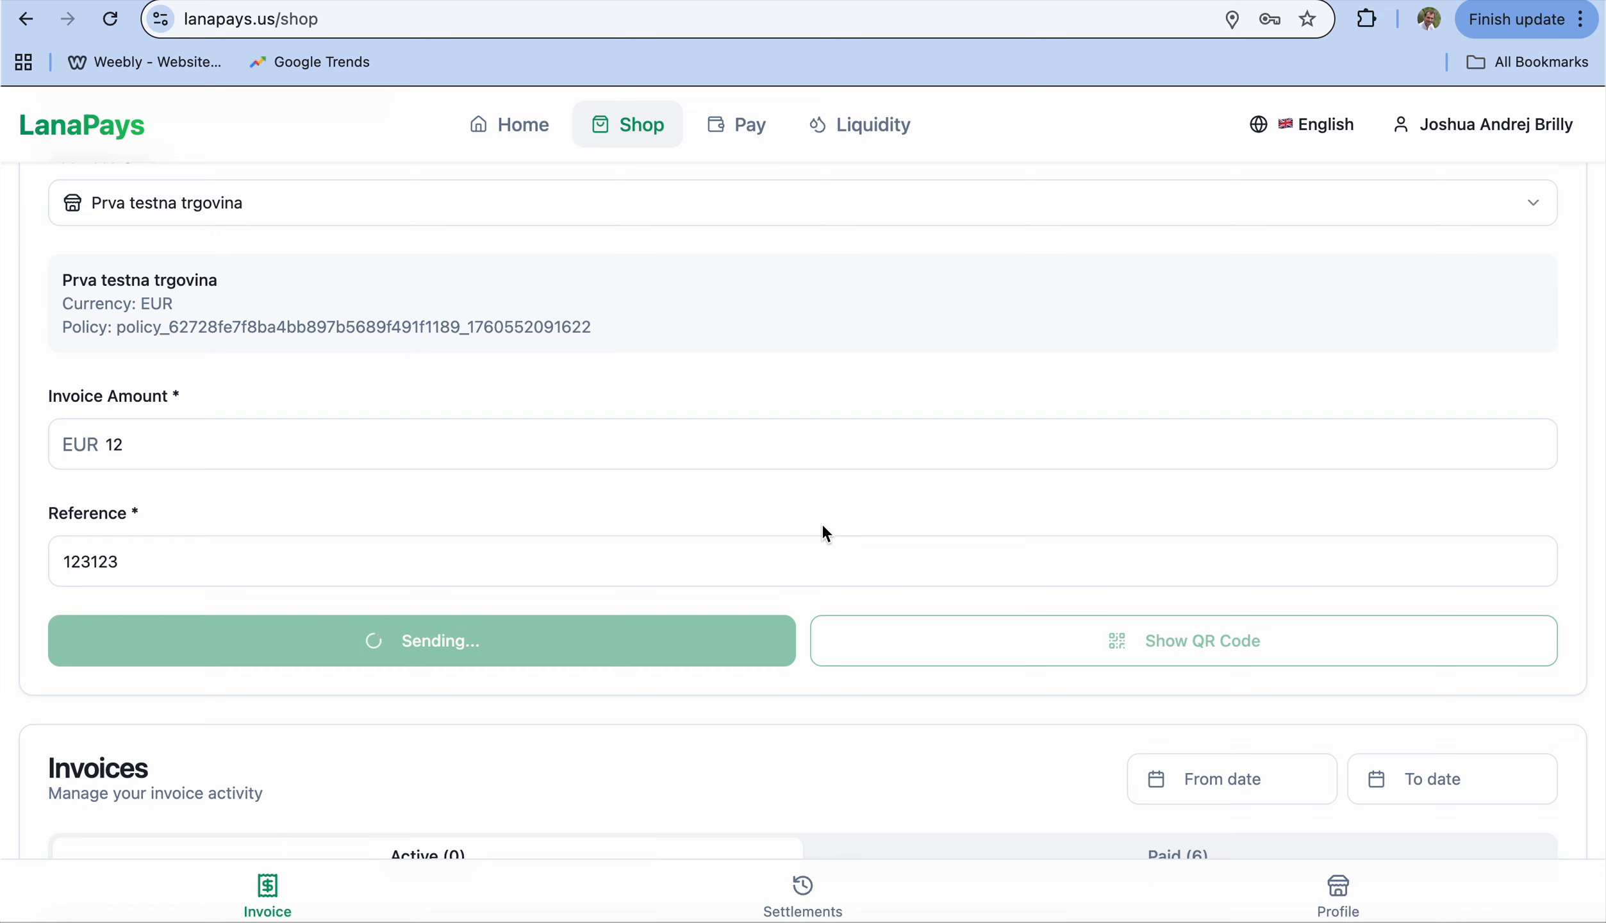
pyautogui.scroll(-3, 823, 532)
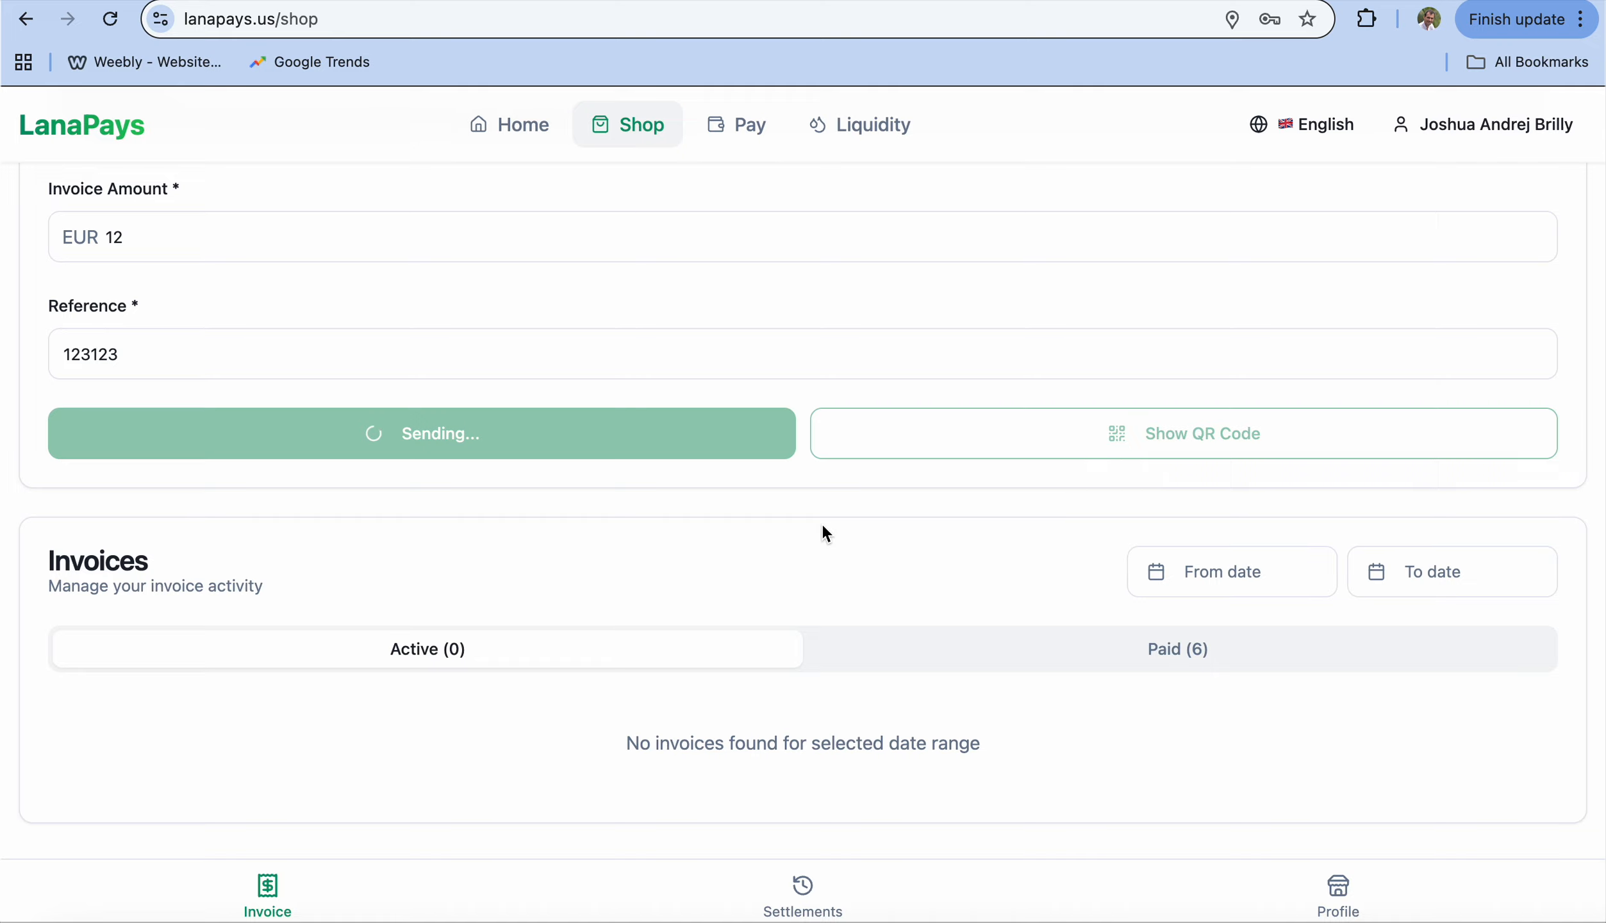
pyautogui.scroll(2, 823, 527)
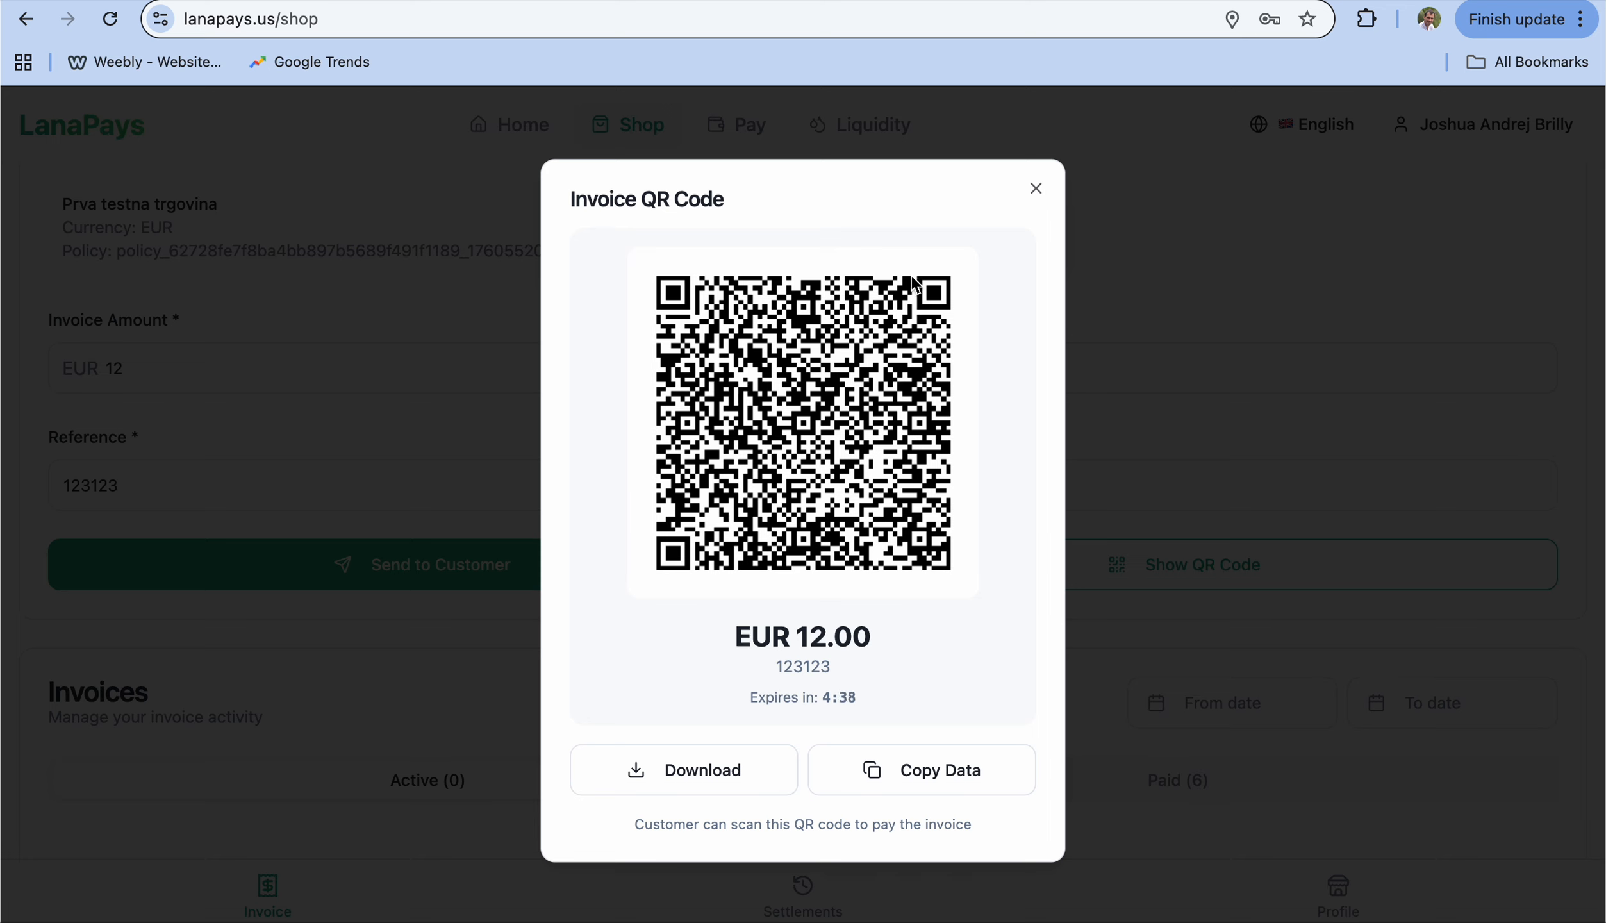
# Step: Close the QR code and scroll to the Invoices list showing no active and 6 paid
pyautogui.click(1036, 188)
pyautogui.scroll(-2, 709, 665)
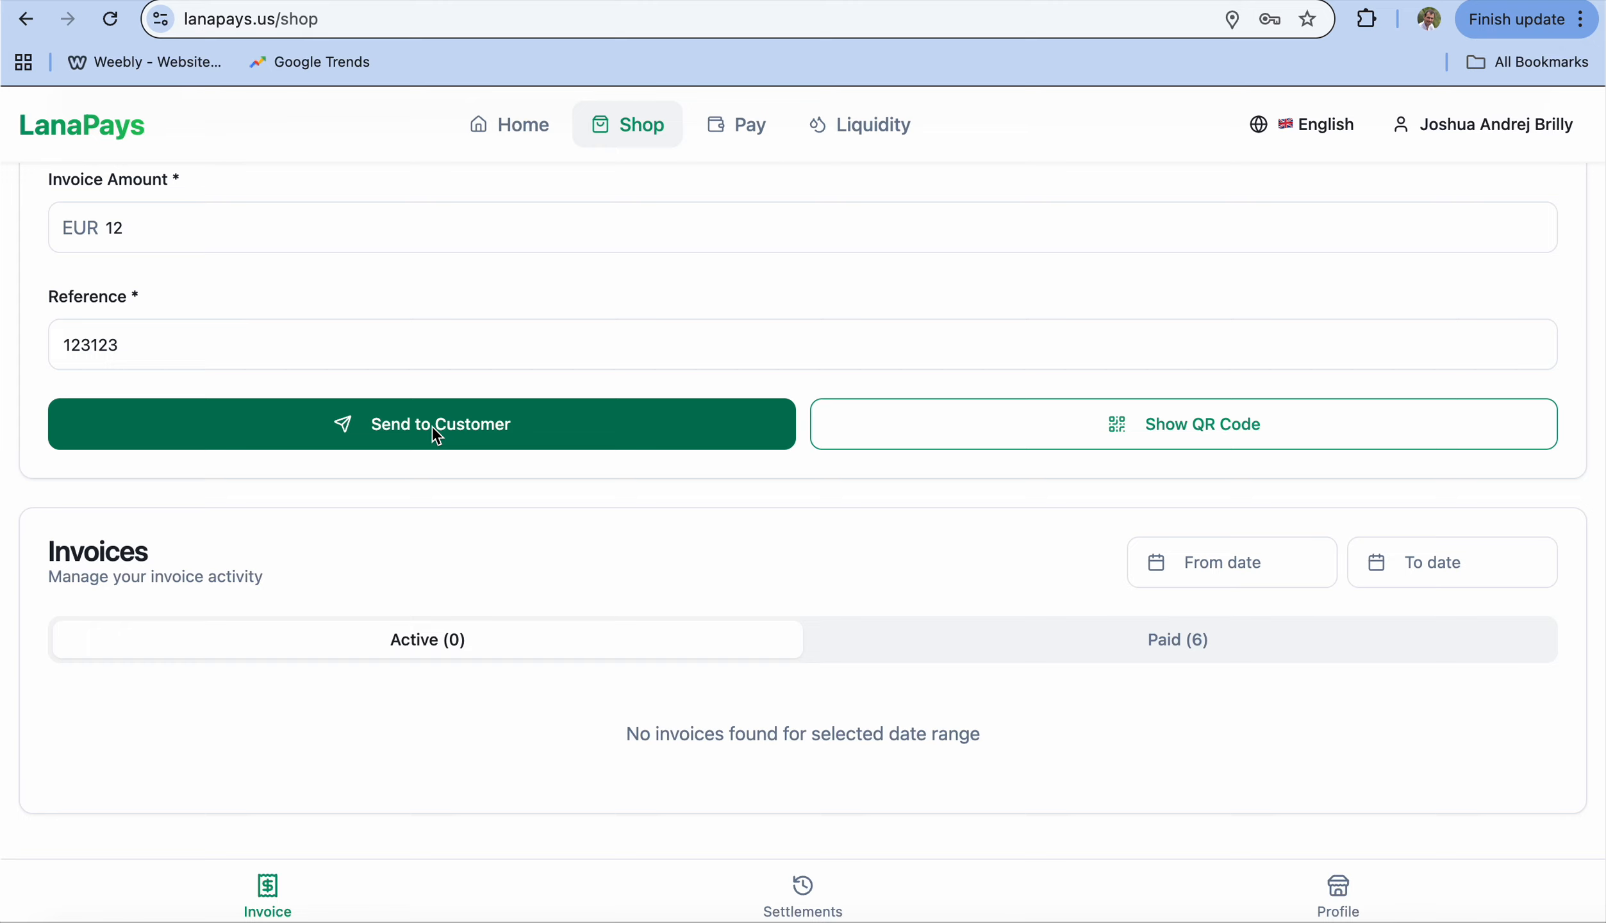
# Step: Review the six paid invoices, then open the Settlements overview
pyautogui.scroll(-1, 436, 434)
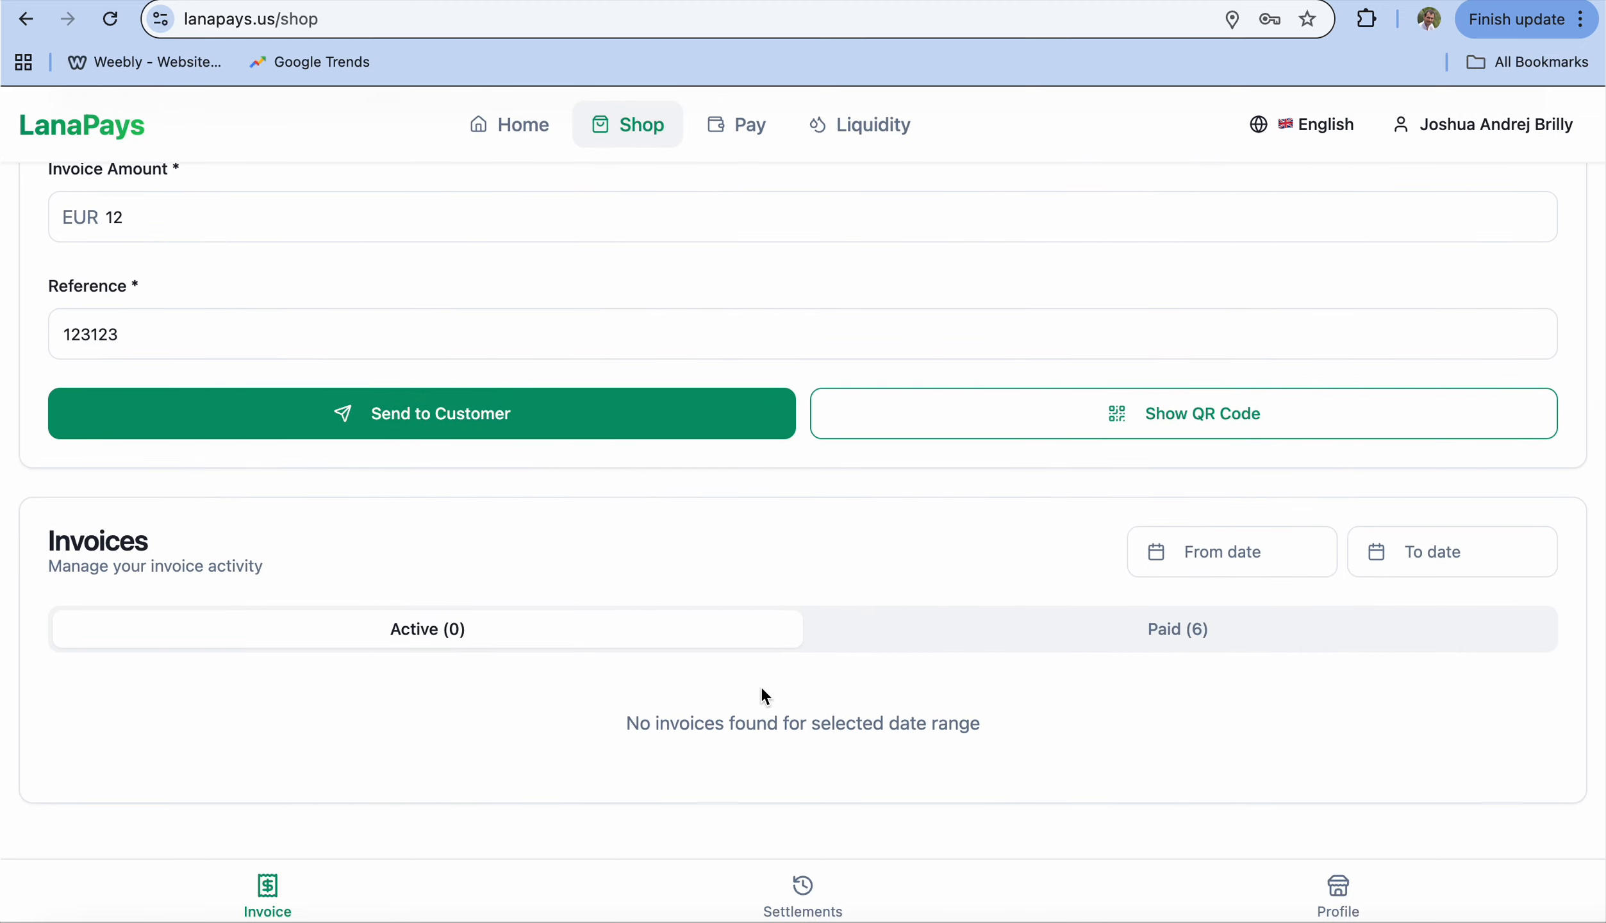
pyautogui.click(973, 630)
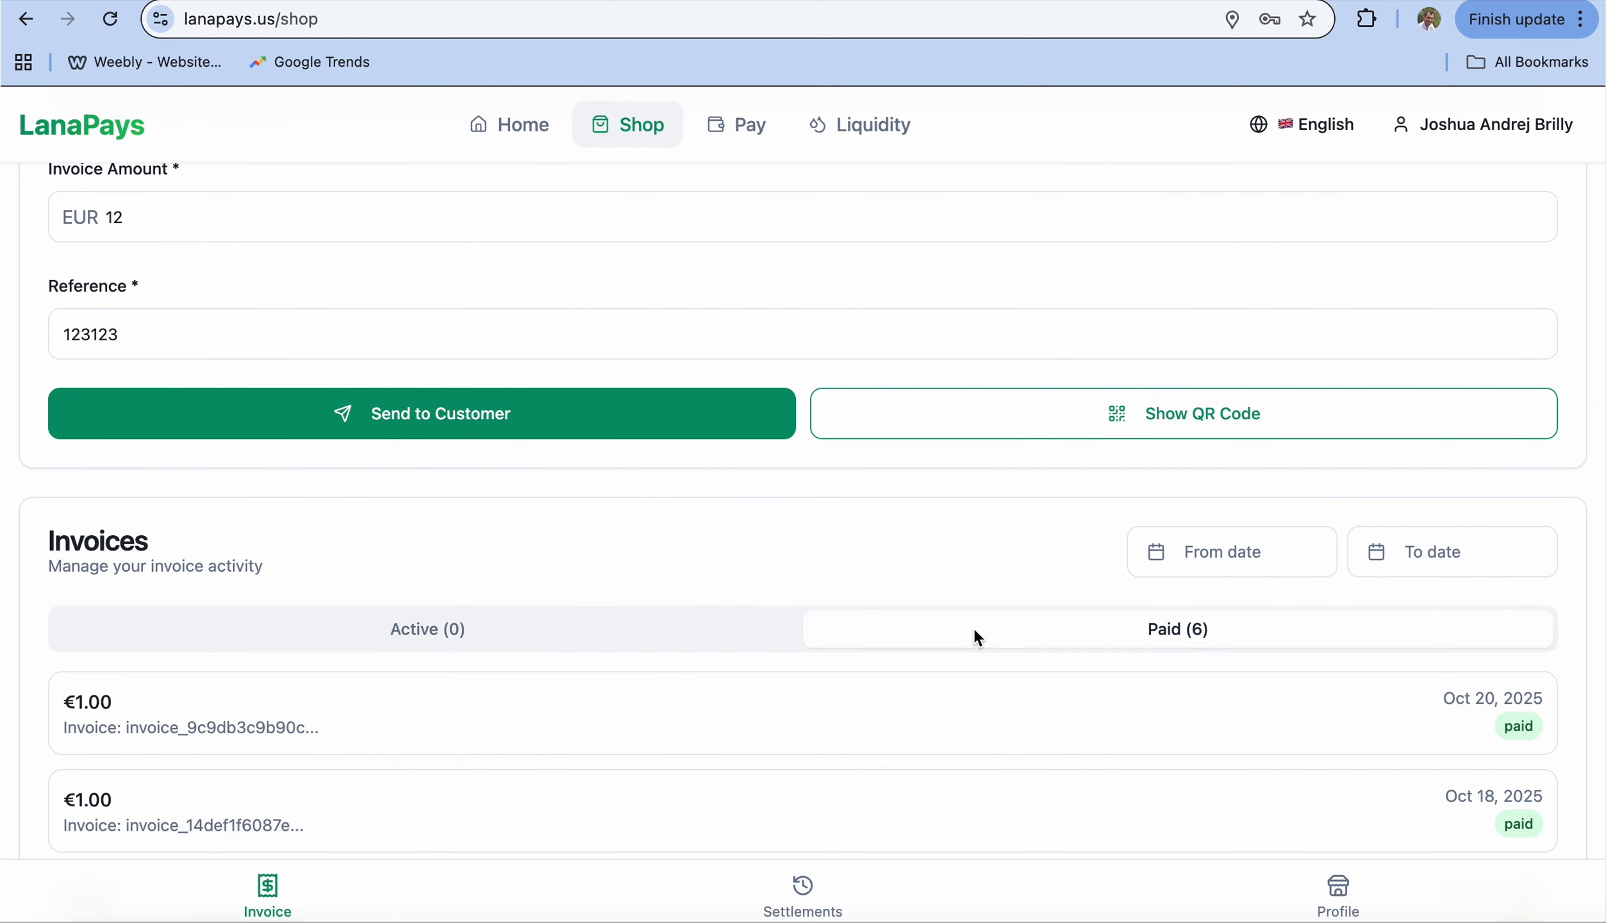
pyautogui.scroll(-10, 831, 688)
pyautogui.scroll(3, 824, 491)
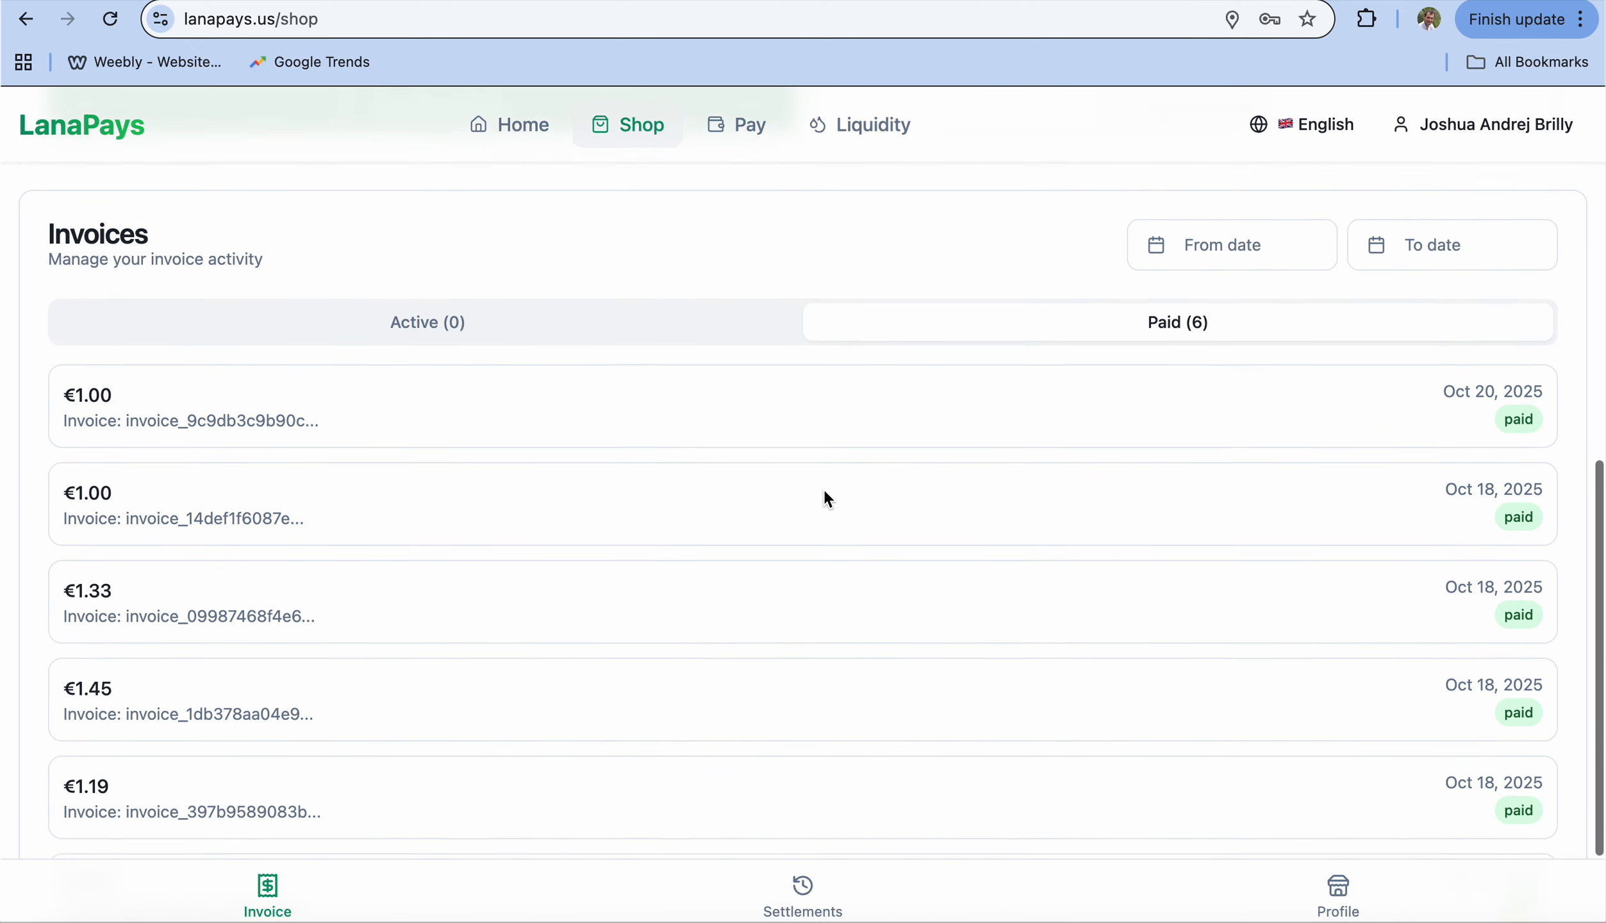
pyautogui.scroll(-3, 824, 491)
pyautogui.scroll(-1, 824, 491)
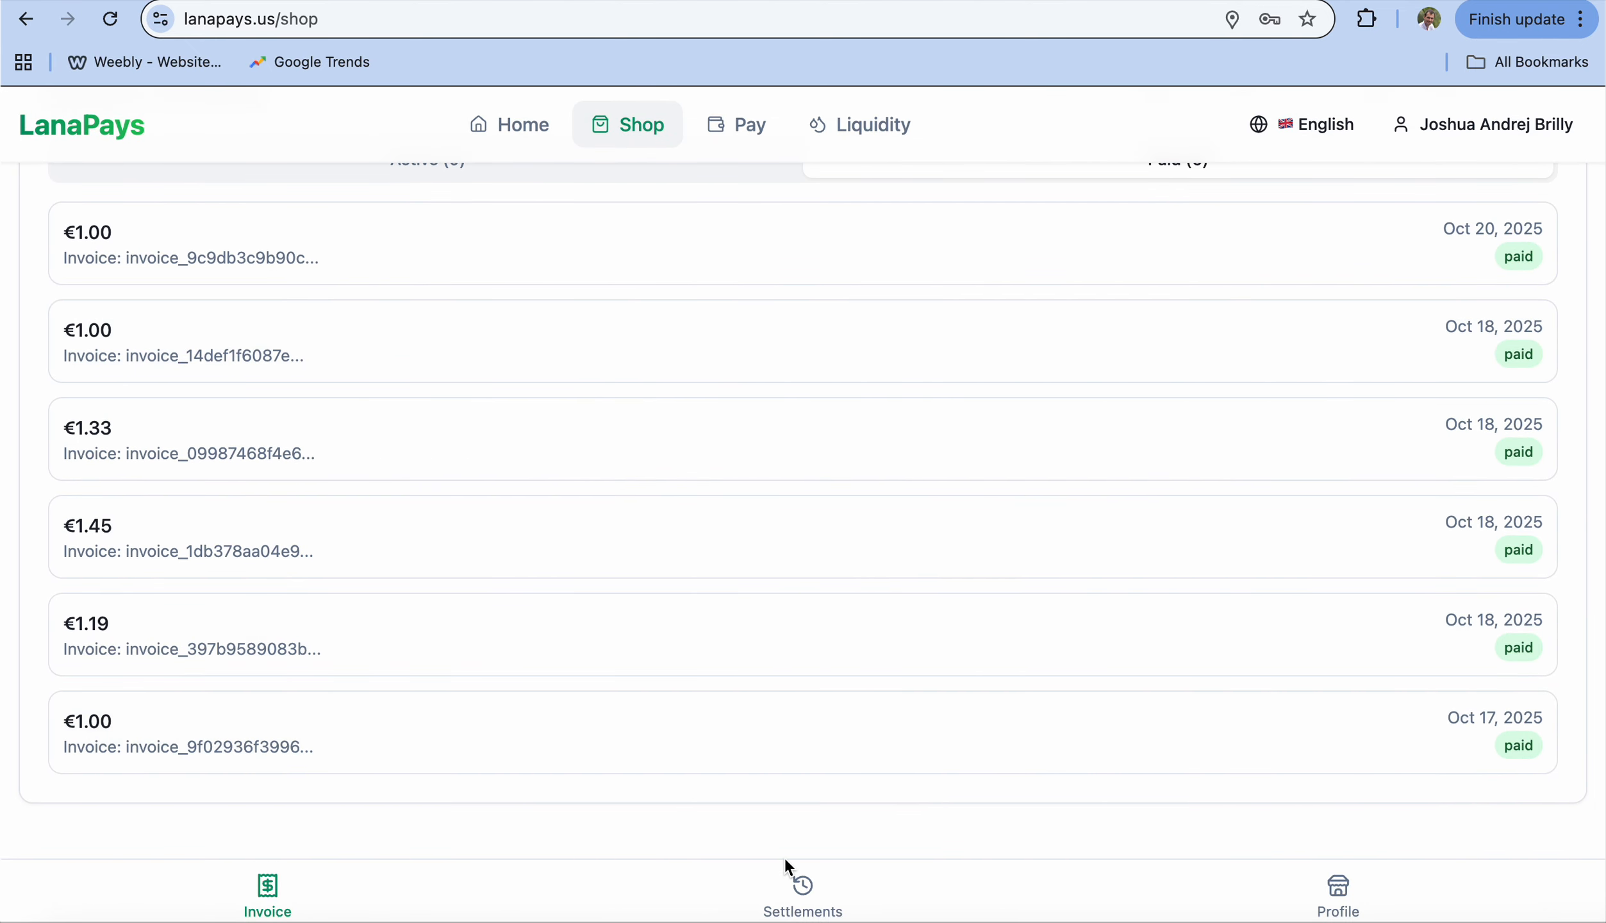
pyautogui.click(801, 891)
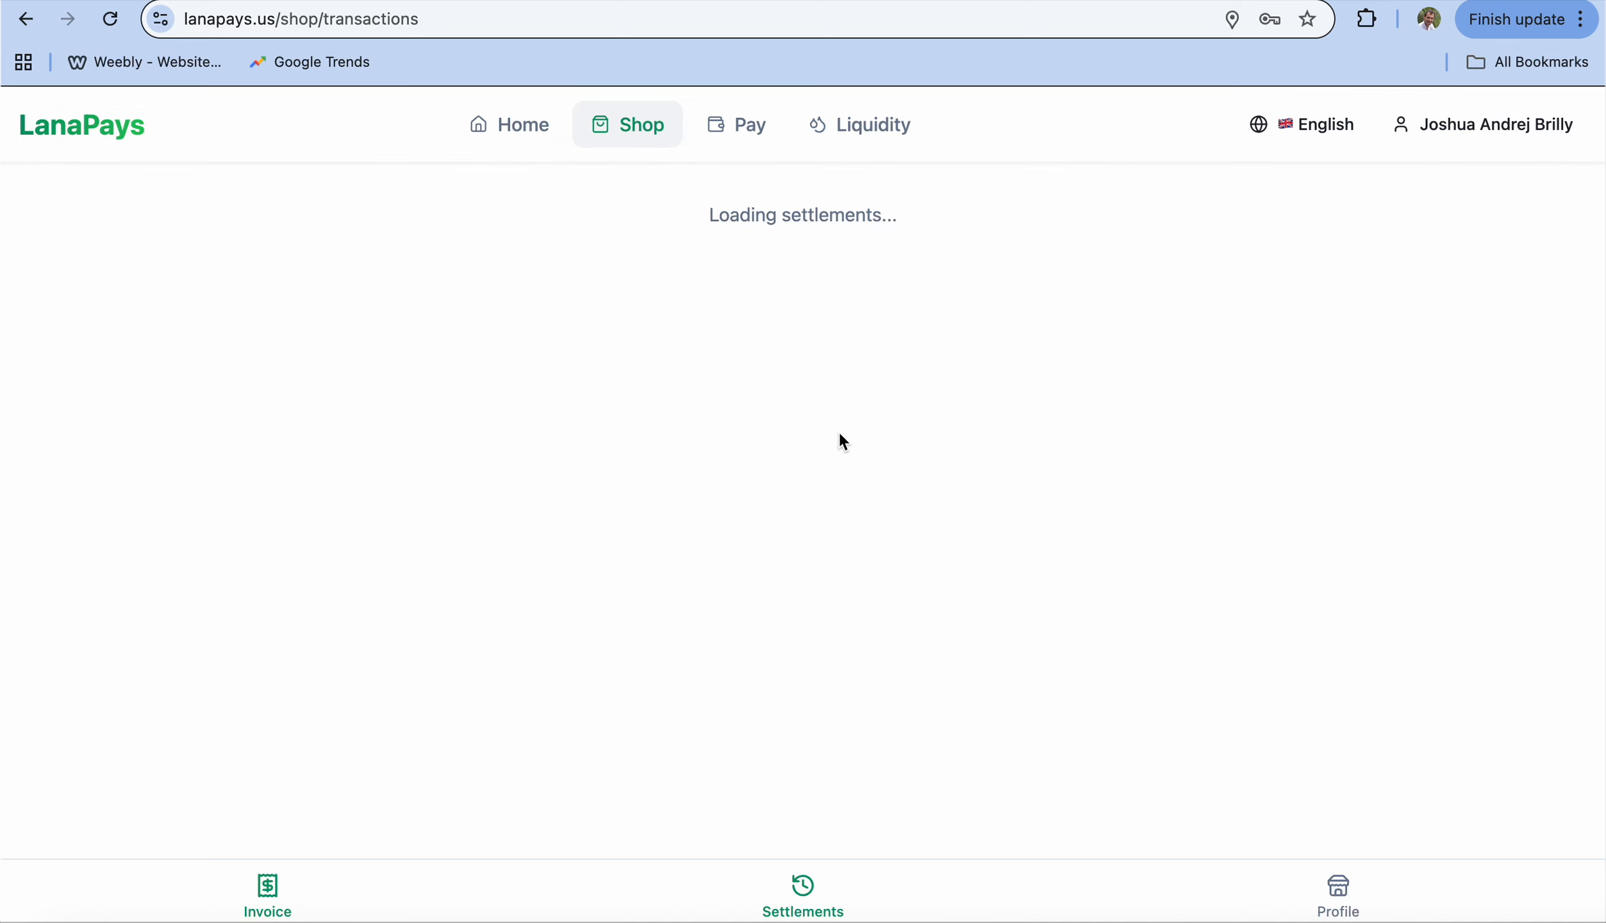
# Step: Scroll through the Settlement History, reviewing settled transactions such as €1.00 → €1.20 and €1.45 → €1.74
pyautogui.scroll(-1, 832, 431)
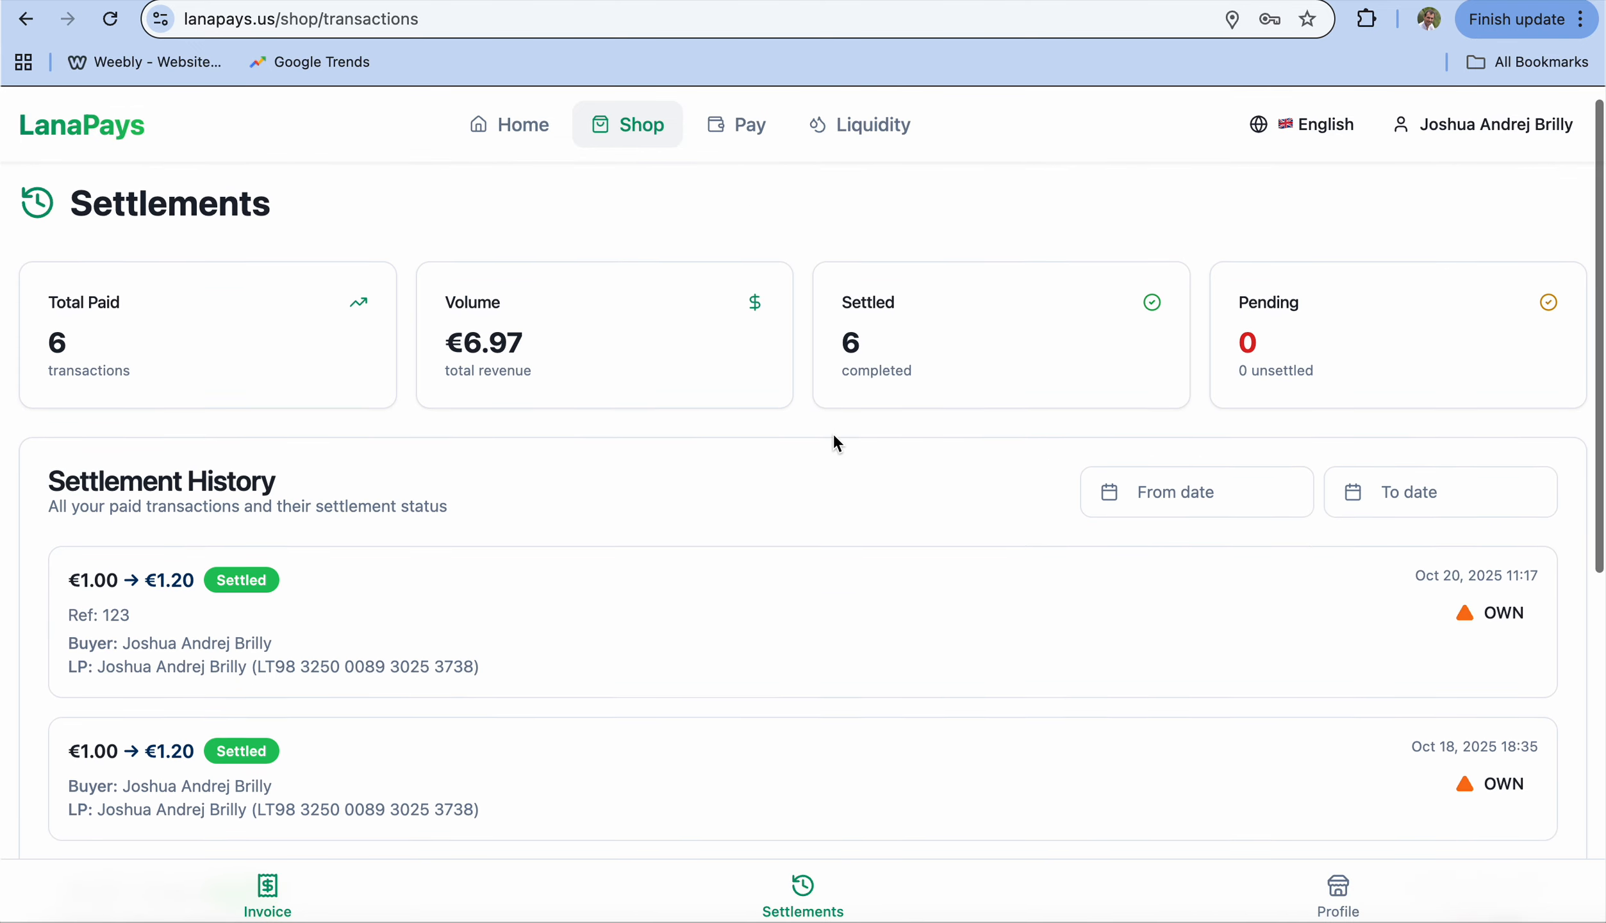
pyautogui.scroll(-5, 832, 431)
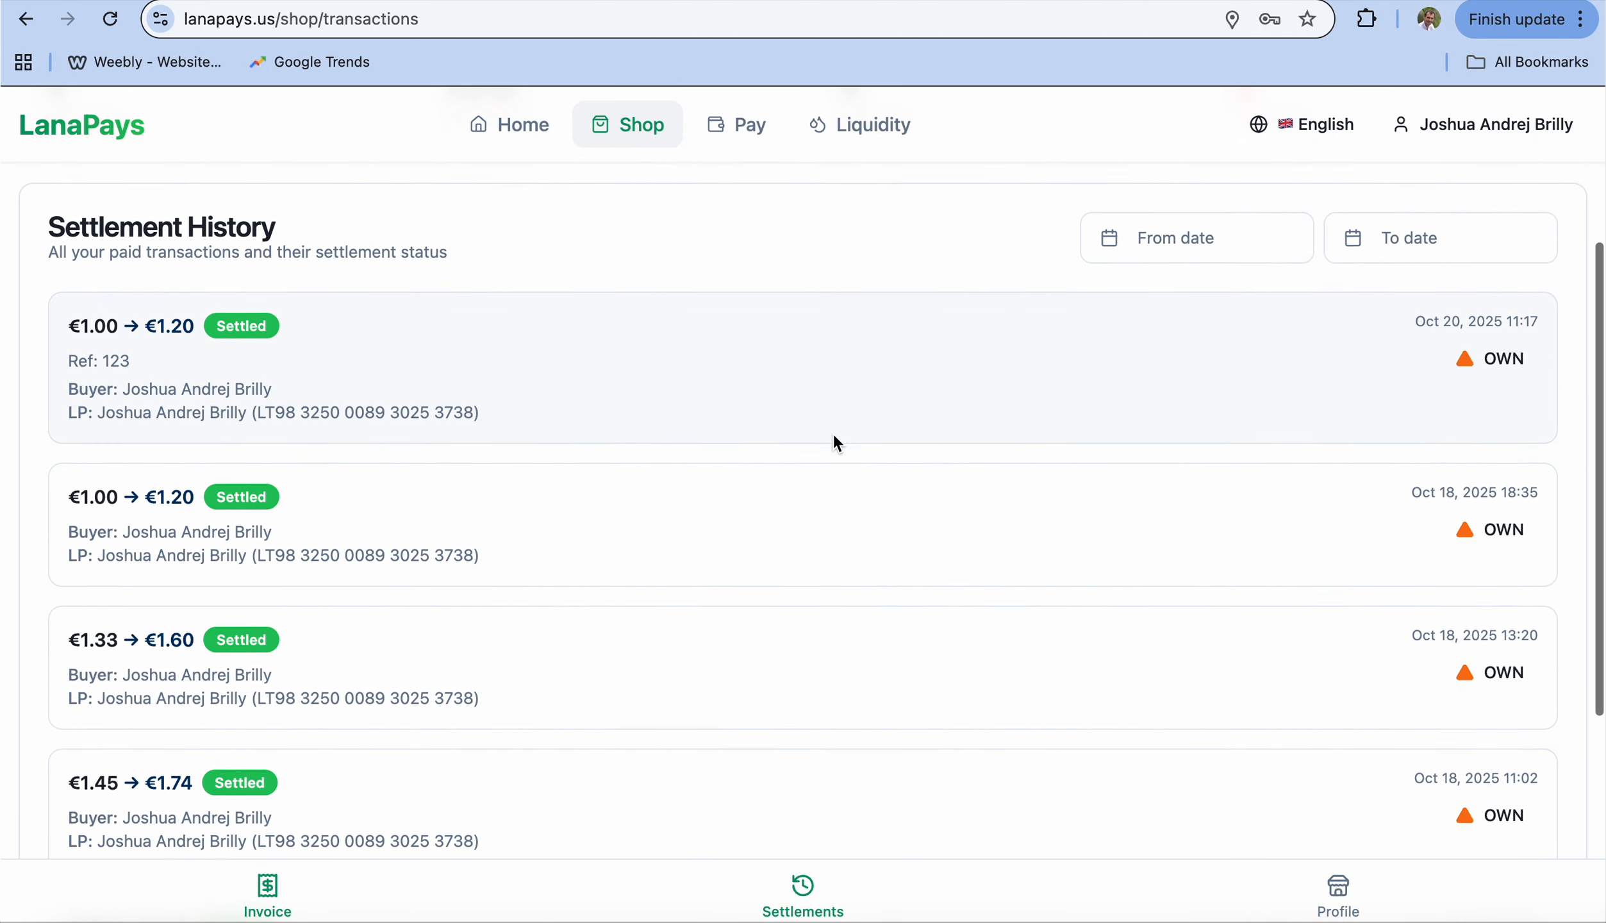
pyautogui.scroll(-1, 836, 442)
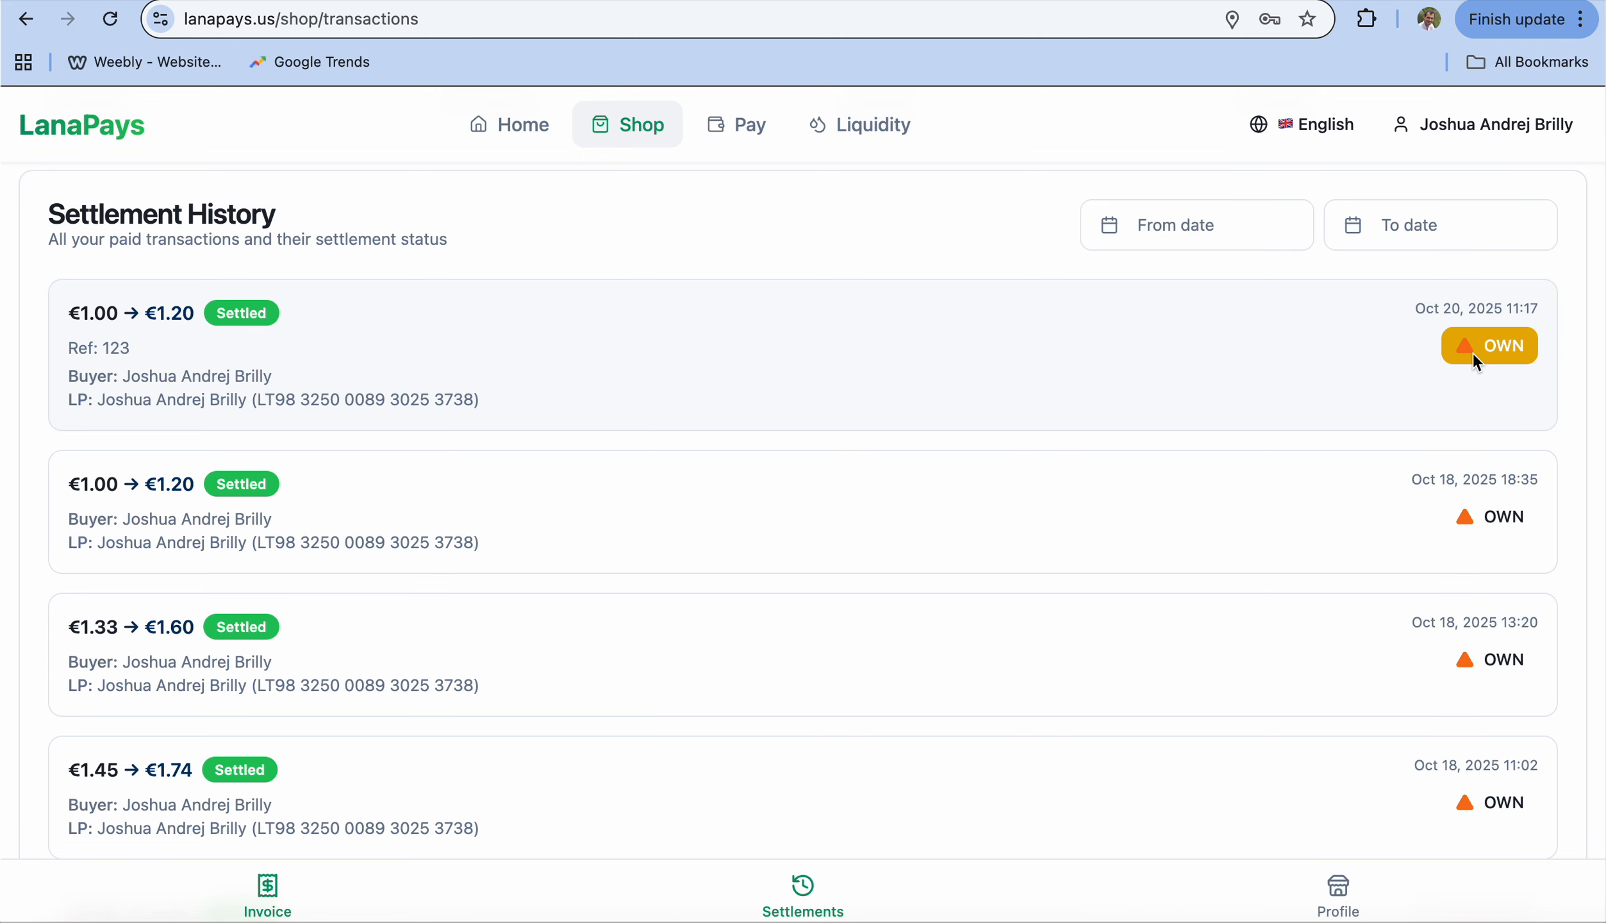
pyautogui.scroll(-5, 1476, 362)
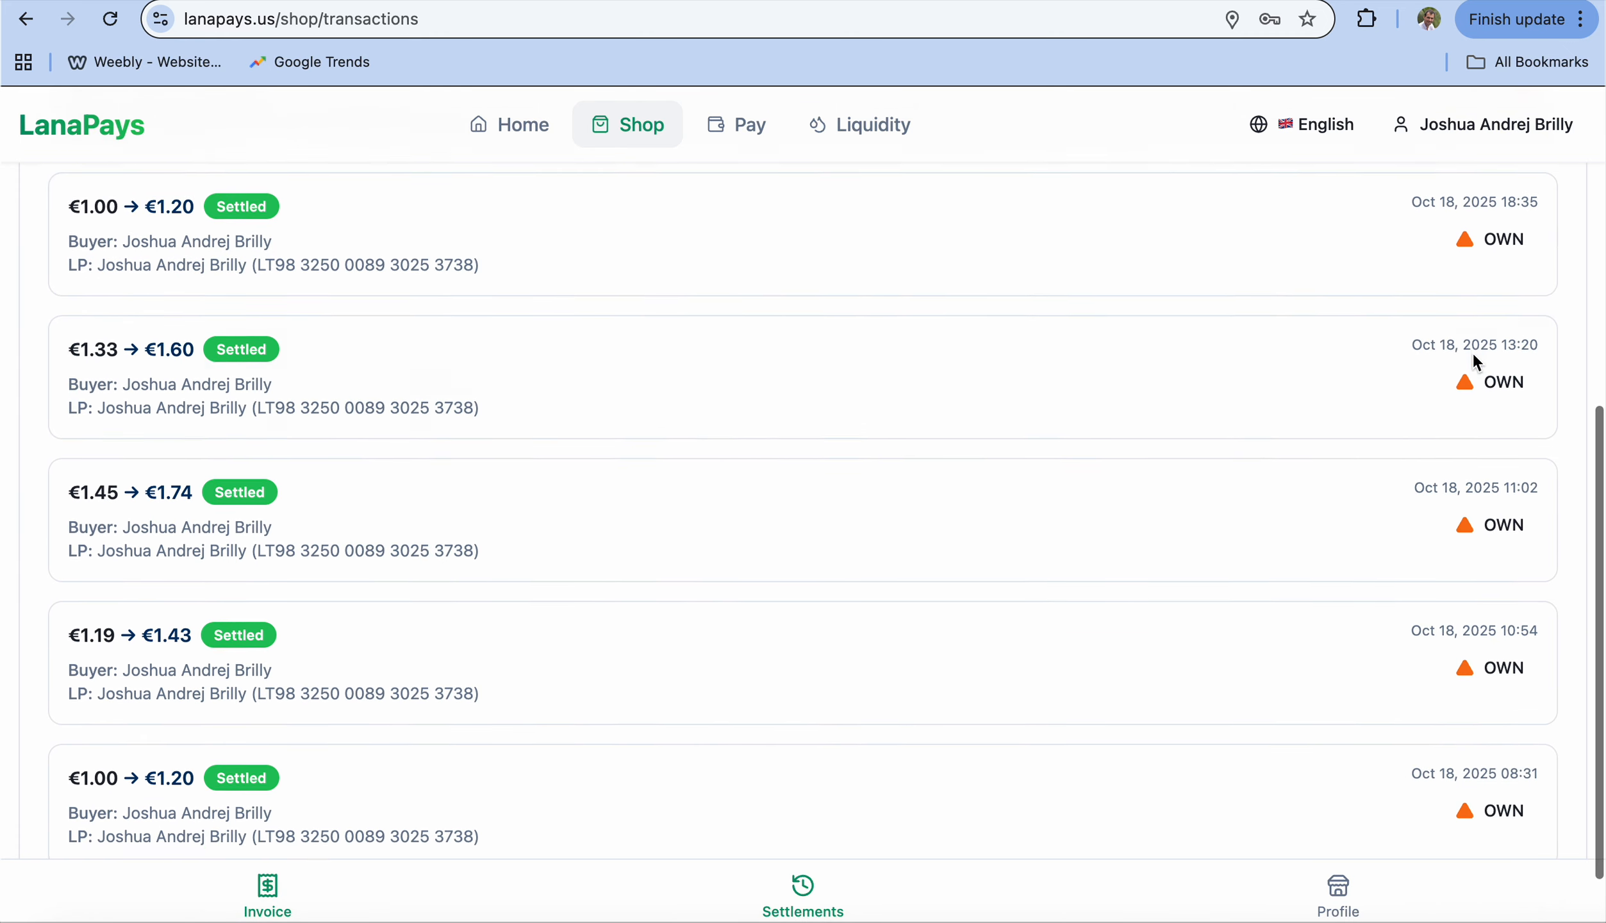
pyautogui.scroll(-1, 1477, 362)
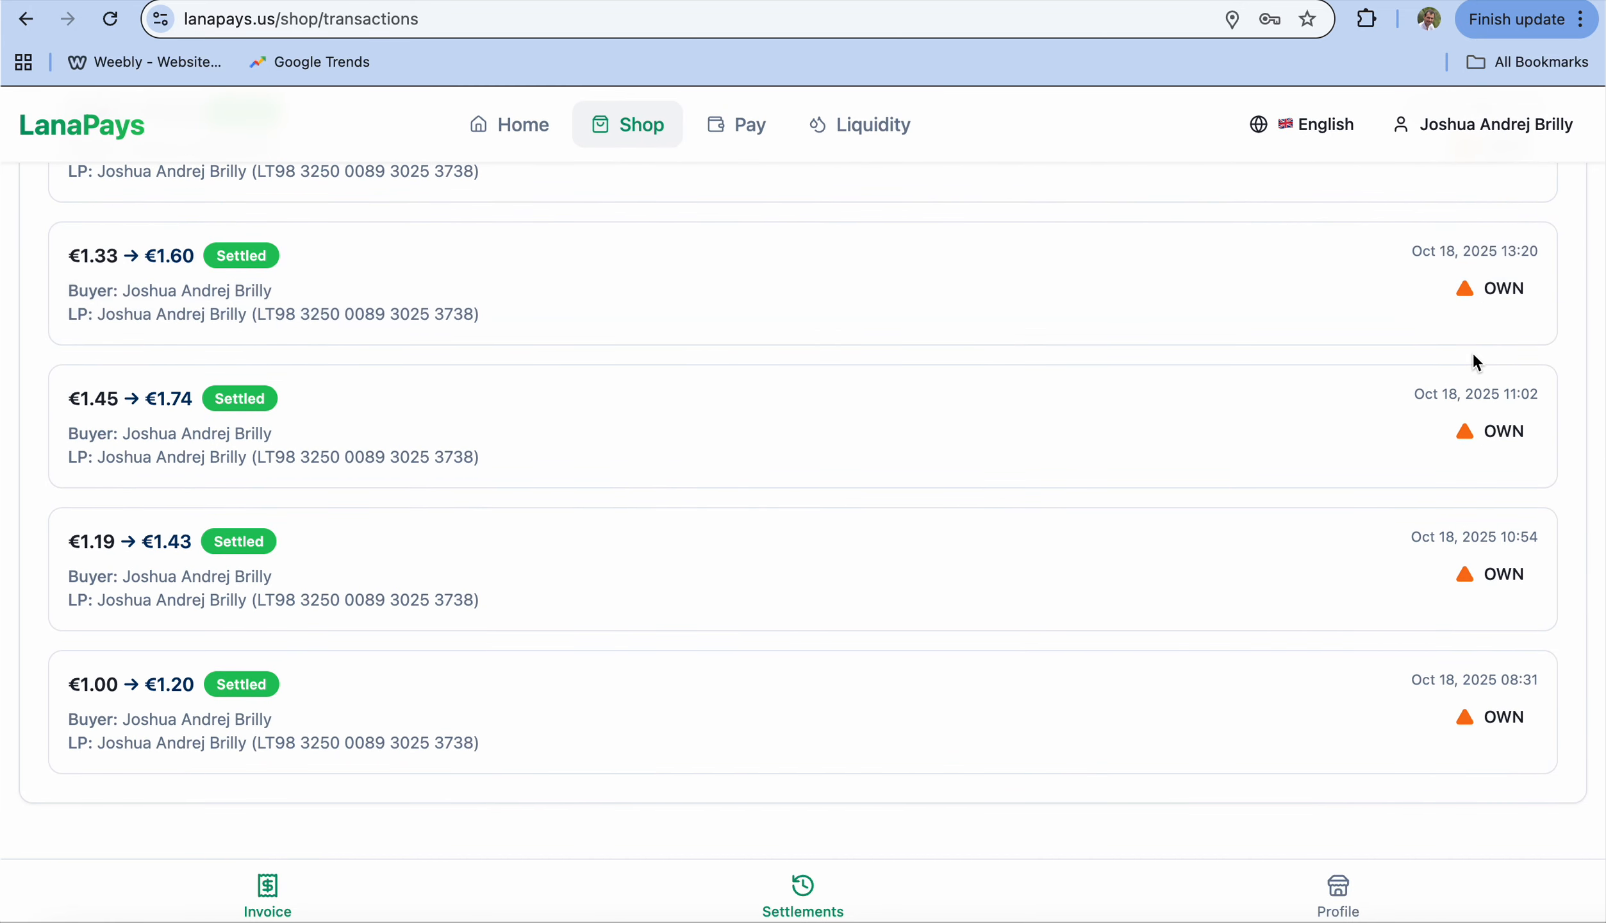